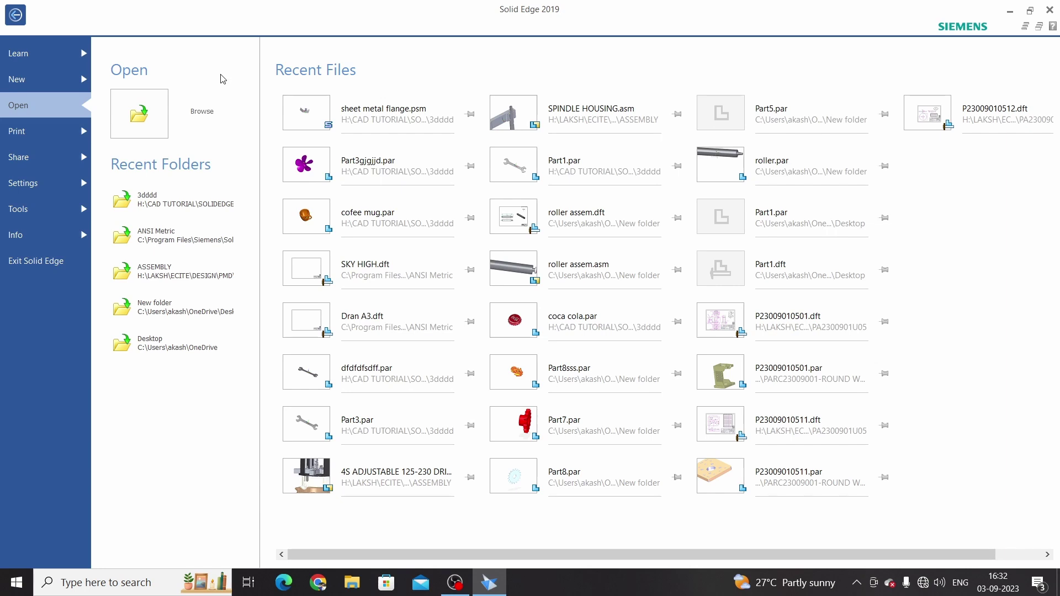
# Create a new ISO Metric Sheet Metal document and bring up the Synchronous environment options.
pyautogui.click(45, 79)
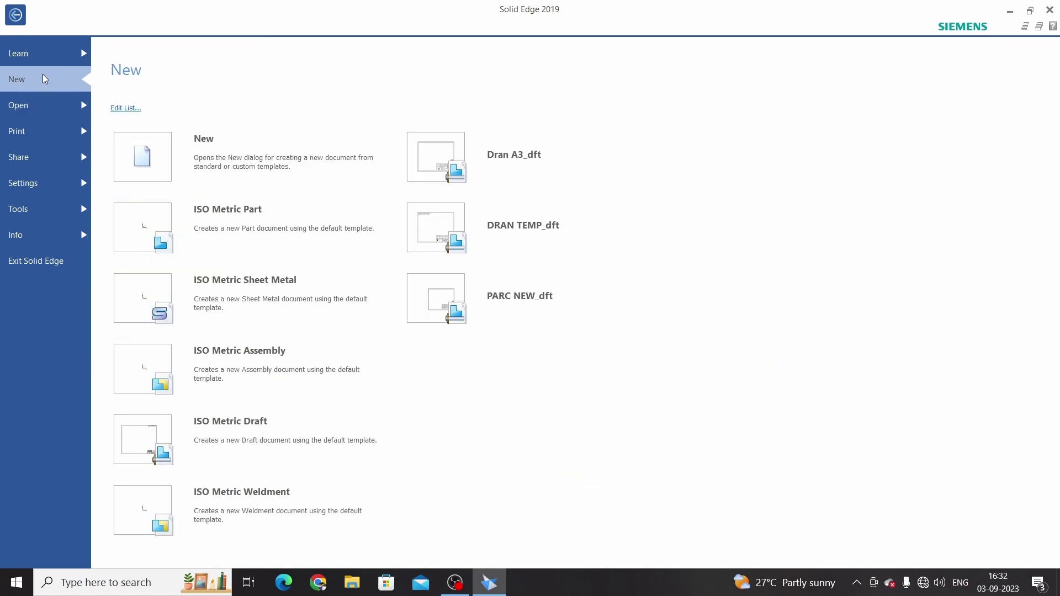
pyautogui.click(254, 292)
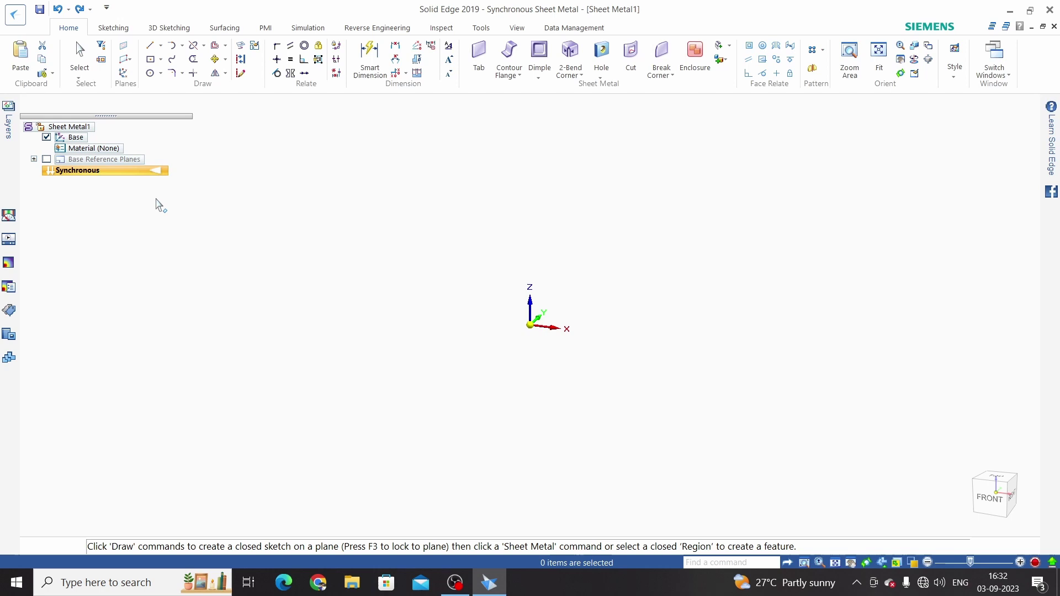
pyautogui.rightClick(117, 171)
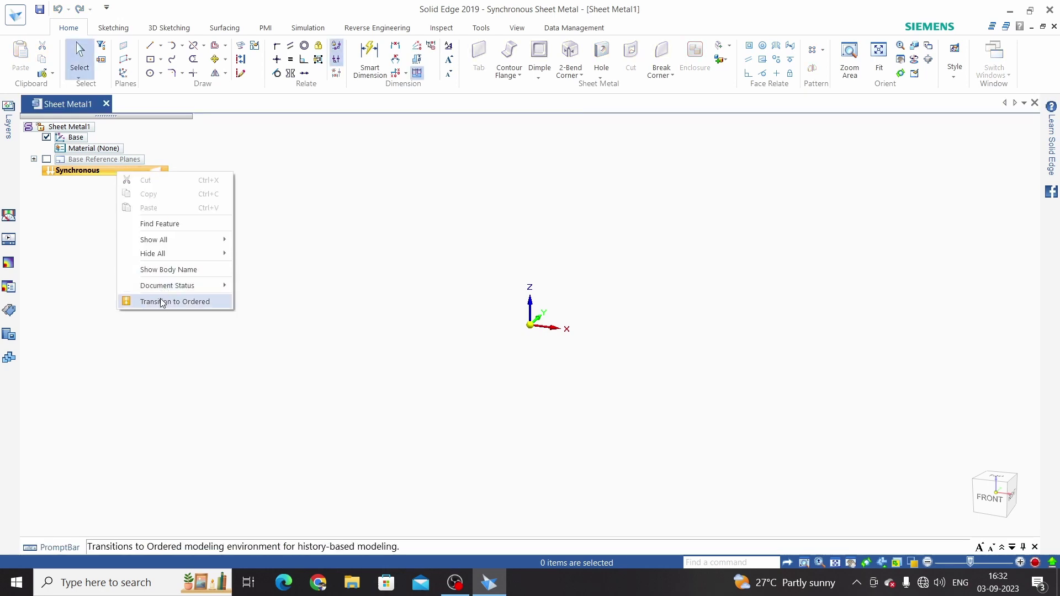
# Transition Sheet Metal1 to ordered modeling, start a Contour Flange, and set the Front view.
pyautogui.click(158, 300)
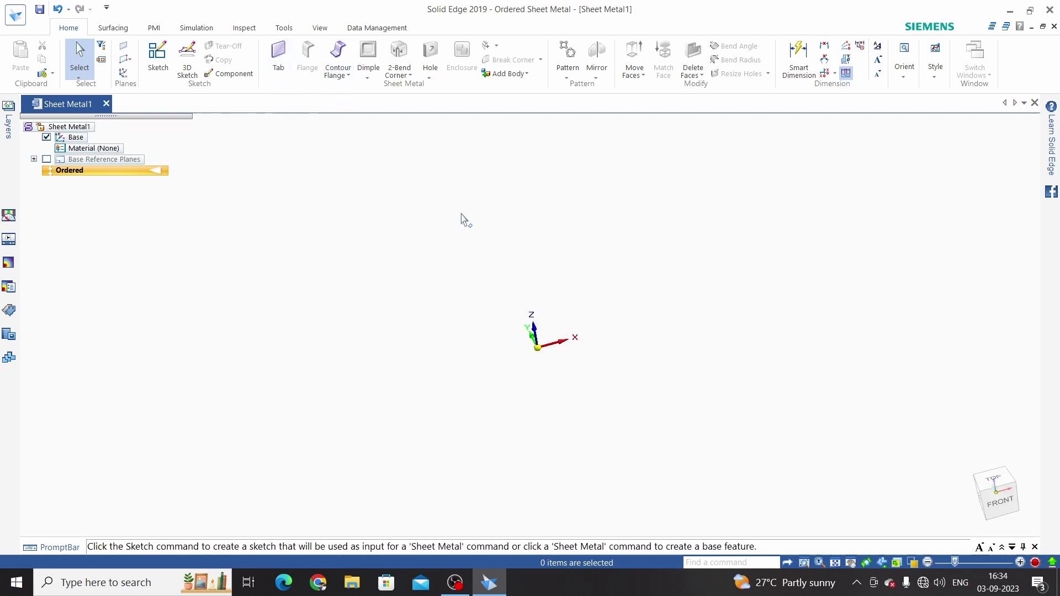
pyautogui.click(349, 76)
pyautogui.click(367, 90)
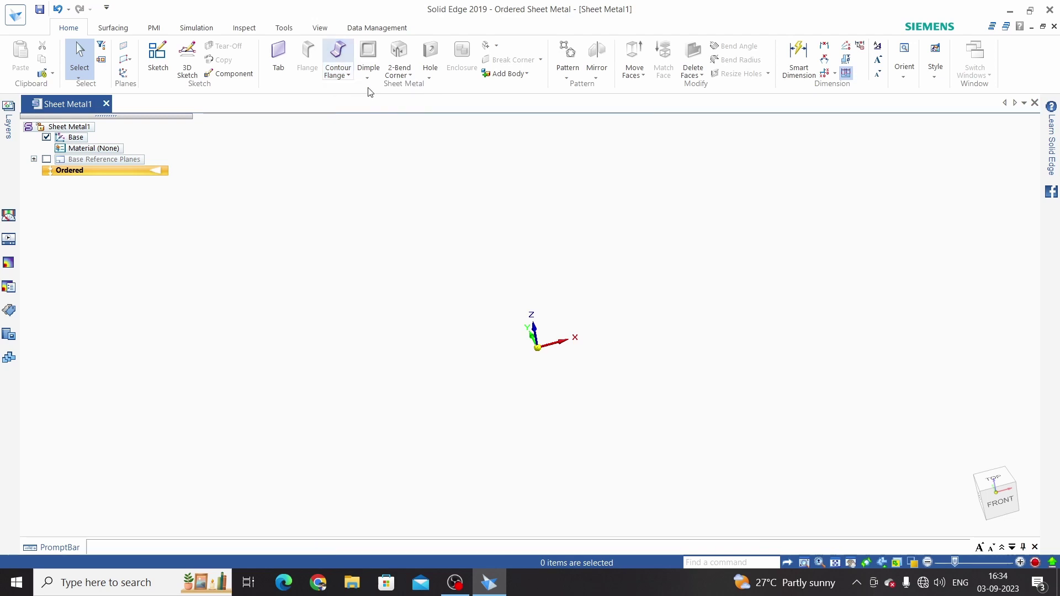
pyautogui.click(998, 501)
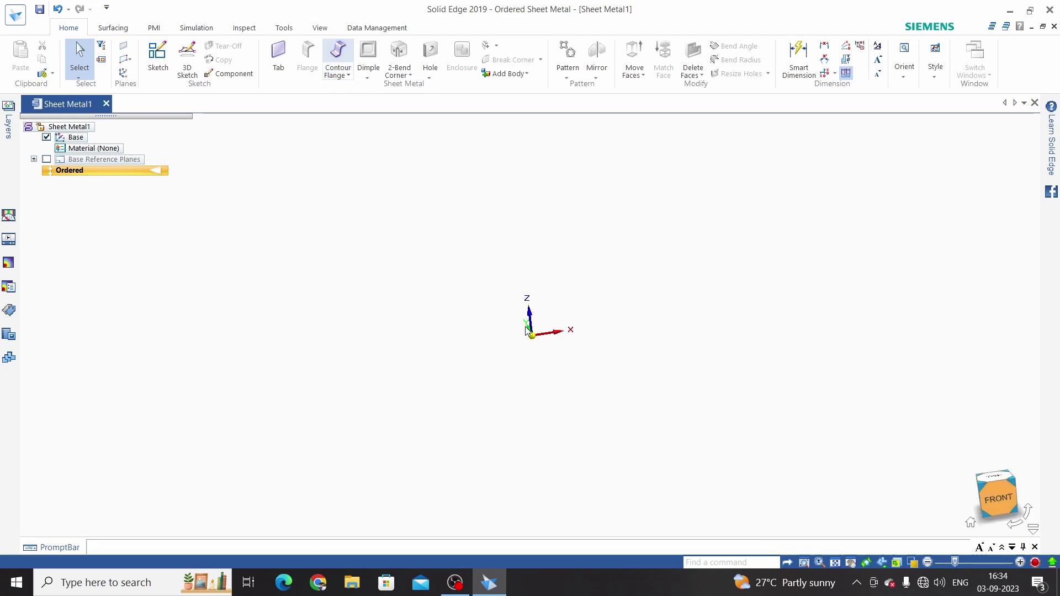
# On the front plane, draw four connected lines from the origin: across, up, across, down.
pyautogui.click(540, 317)
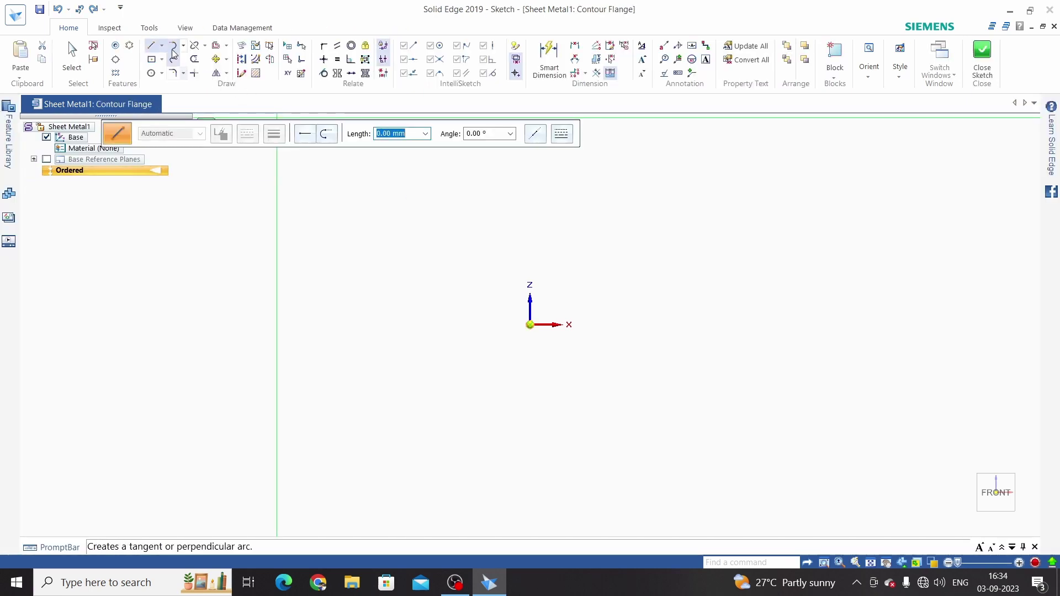
pyautogui.click(162, 48)
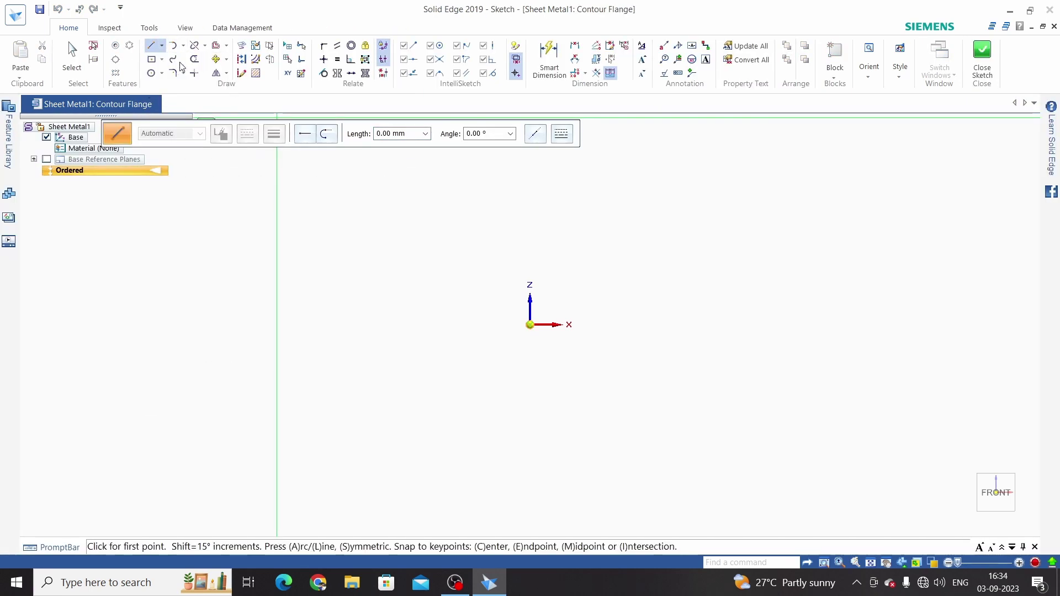
pyautogui.click(530, 325)
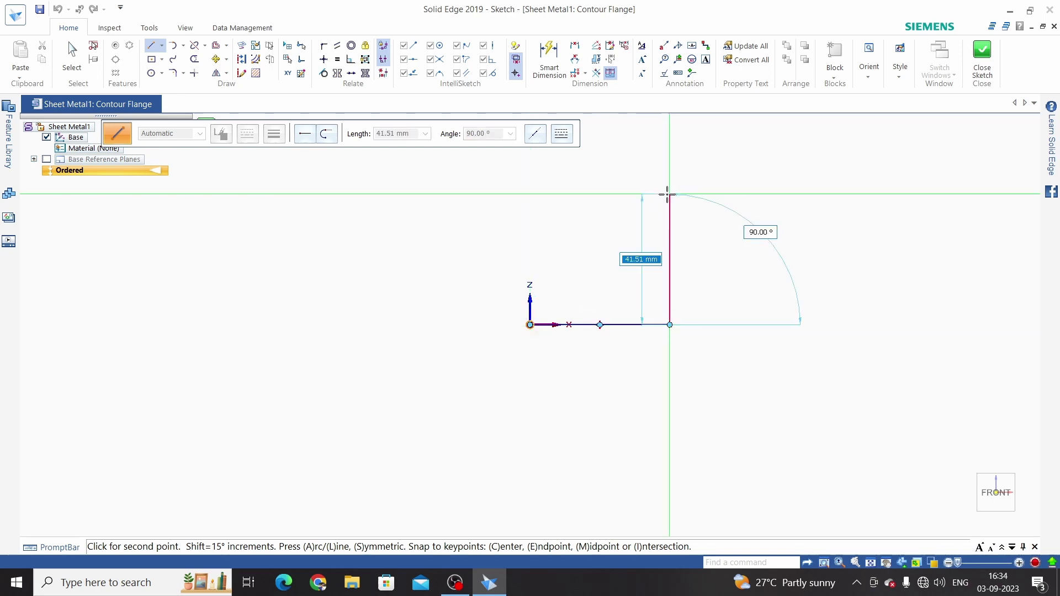
pyautogui.click(820, 194)
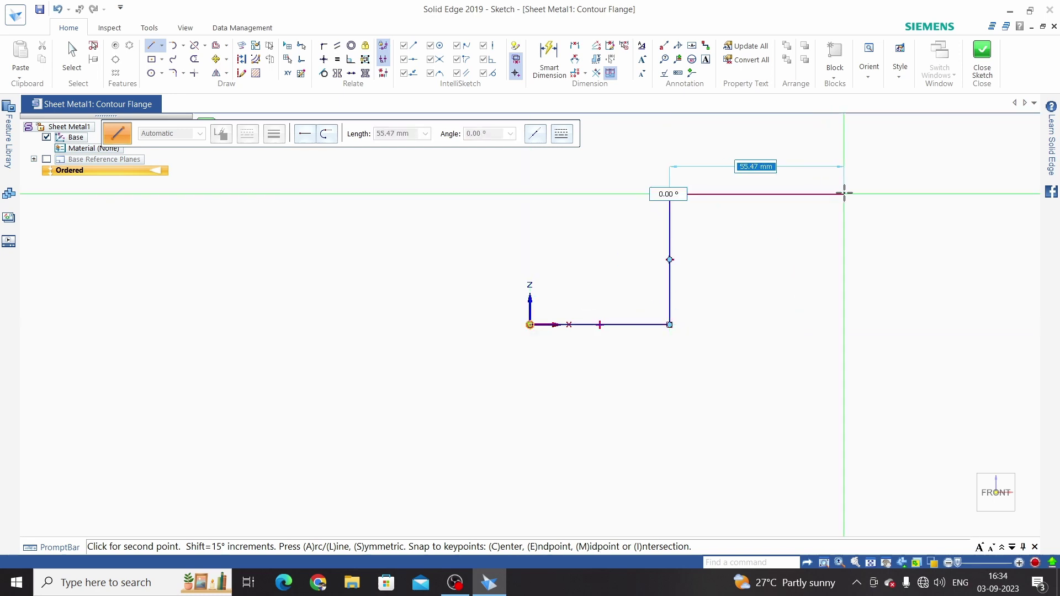
pyautogui.click(844, 307)
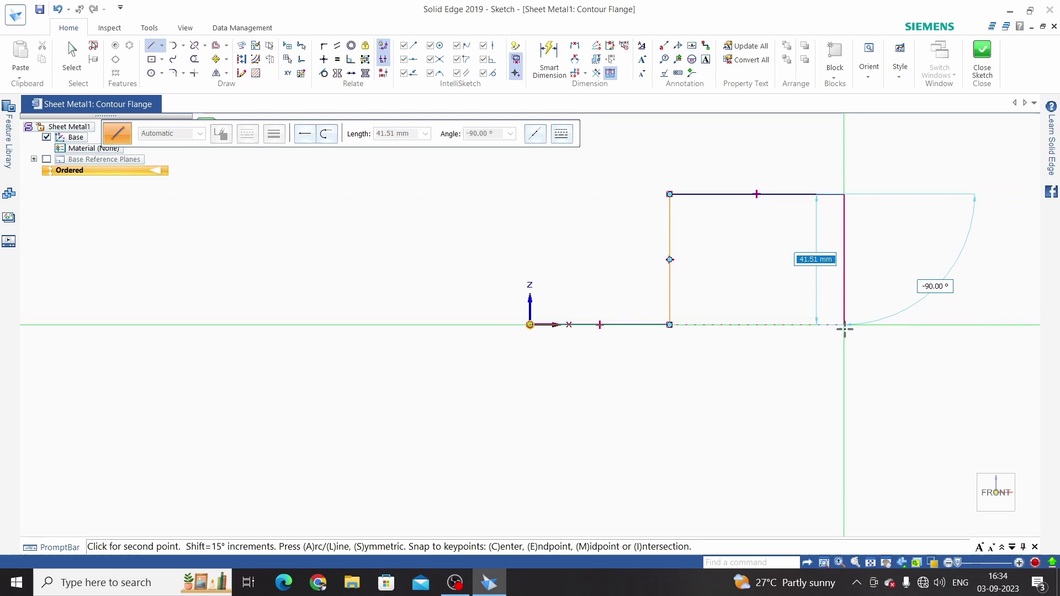
pyautogui.click(935, 356)
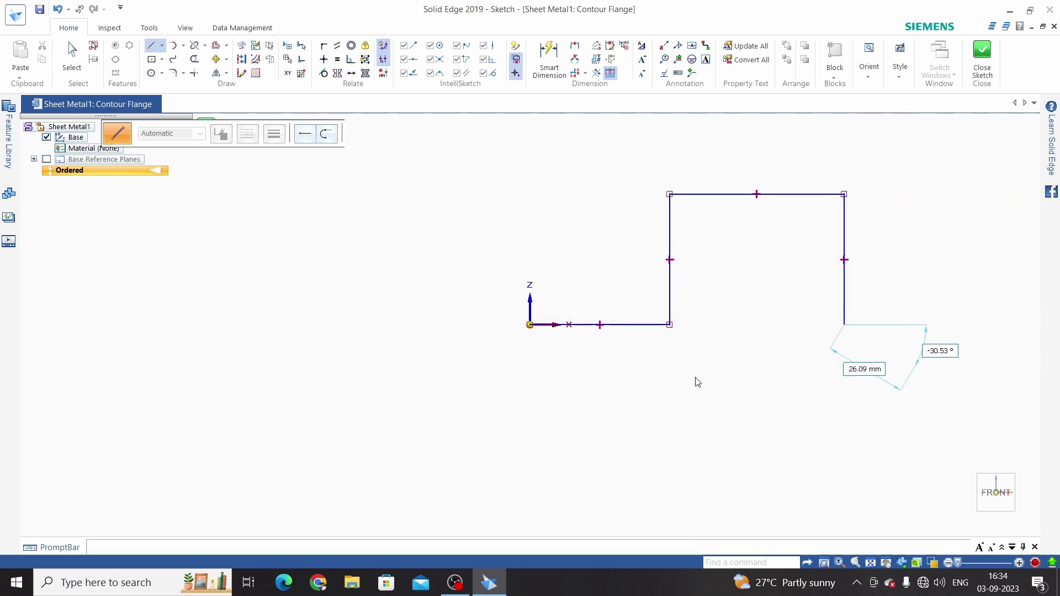
# Undo the mistaken 100 mm top-line length and delete that top-line dimension.
pyautogui.press('Escape')
pyautogui.click(563, 71)
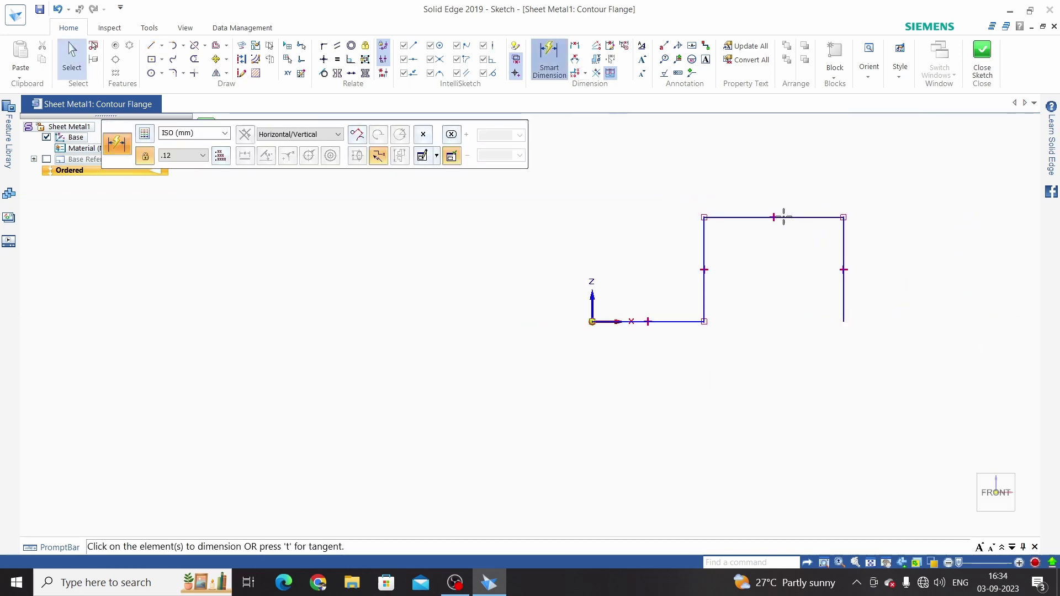
pyautogui.click(777, 217)
pyautogui.click(785, 178)
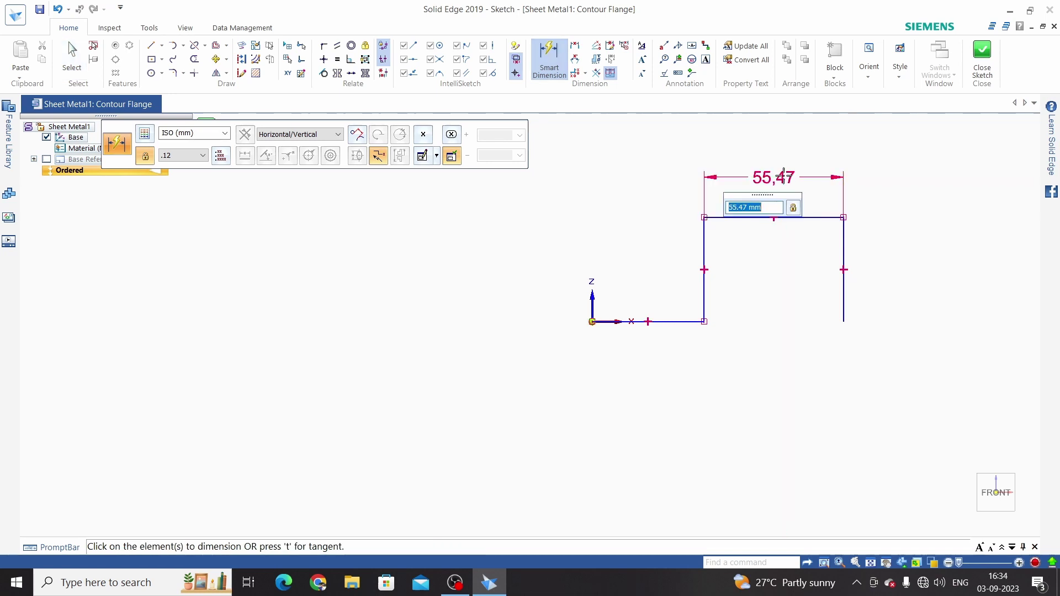
pyautogui.press('Return')
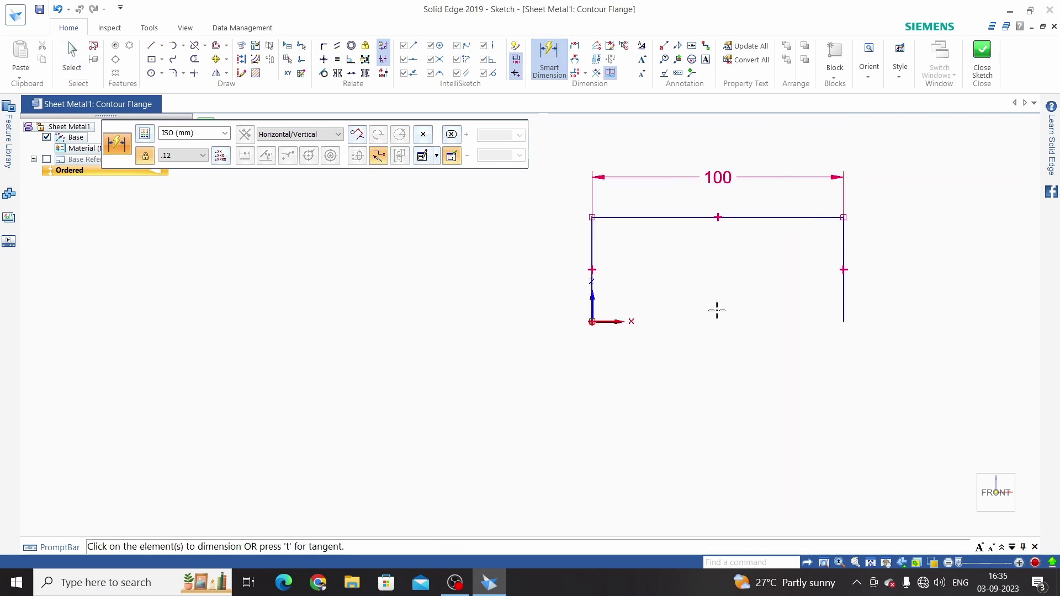
pyautogui.press('Escape')
pyautogui.hotkey('ctrl', 'z')
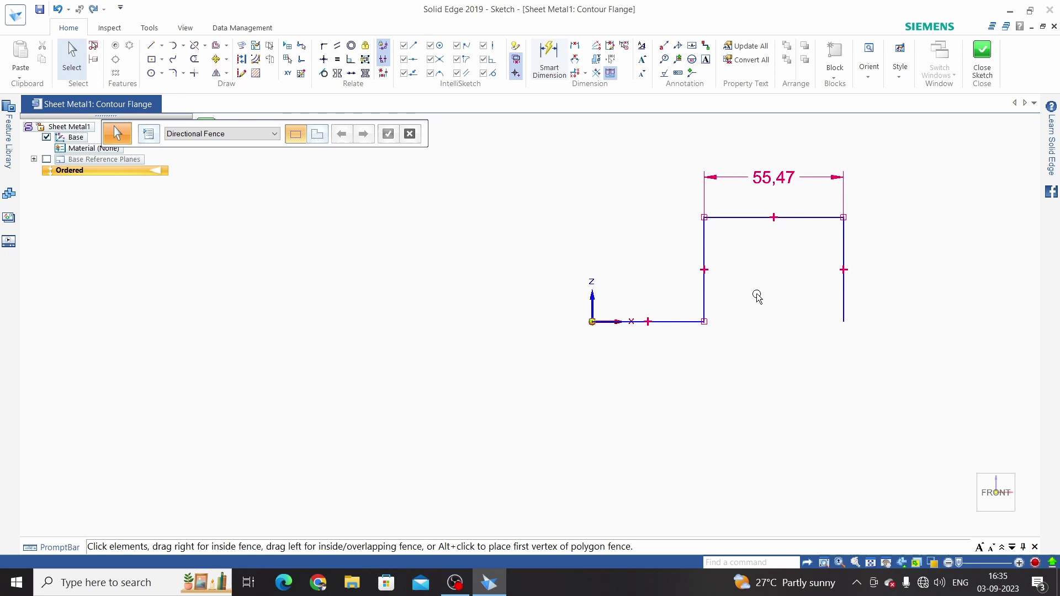
pyautogui.click(806, 177)
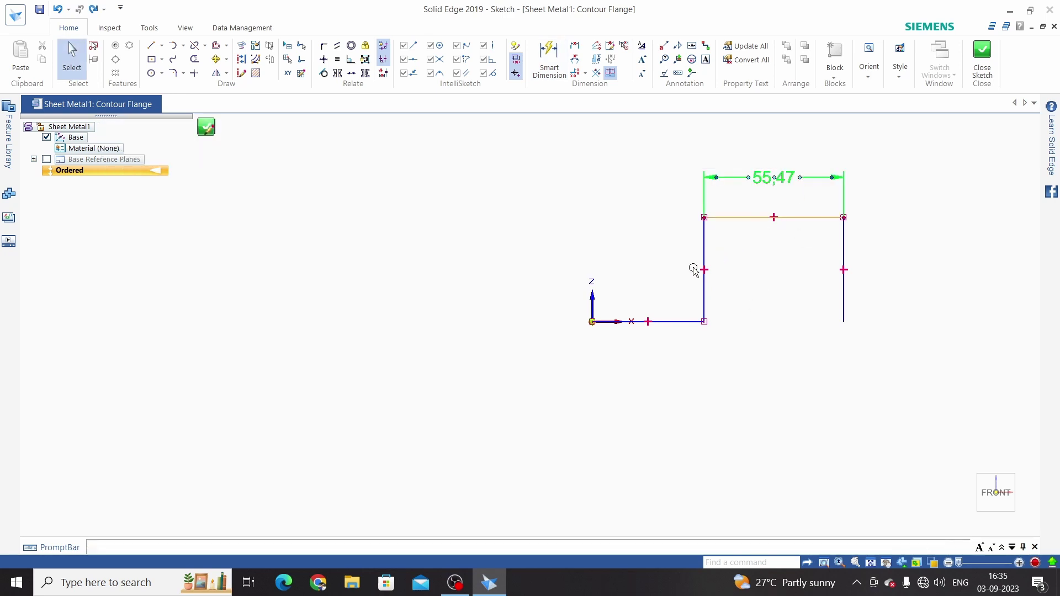
pyautogui.press('Delete')
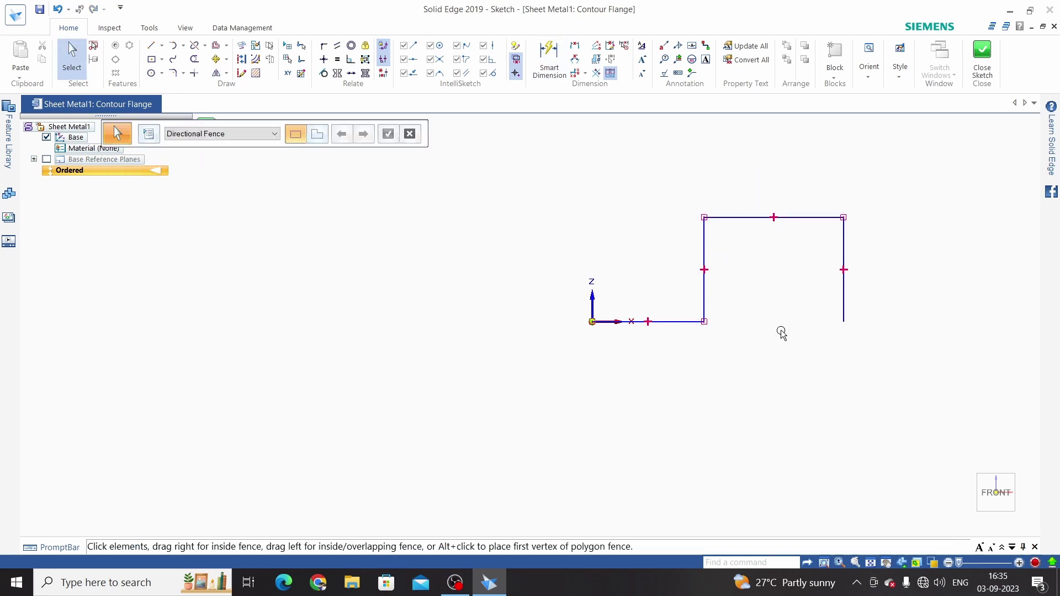
# Dimension the bottom line and left vertical line to 50 mm each.
pyautogui.click(549, 58)
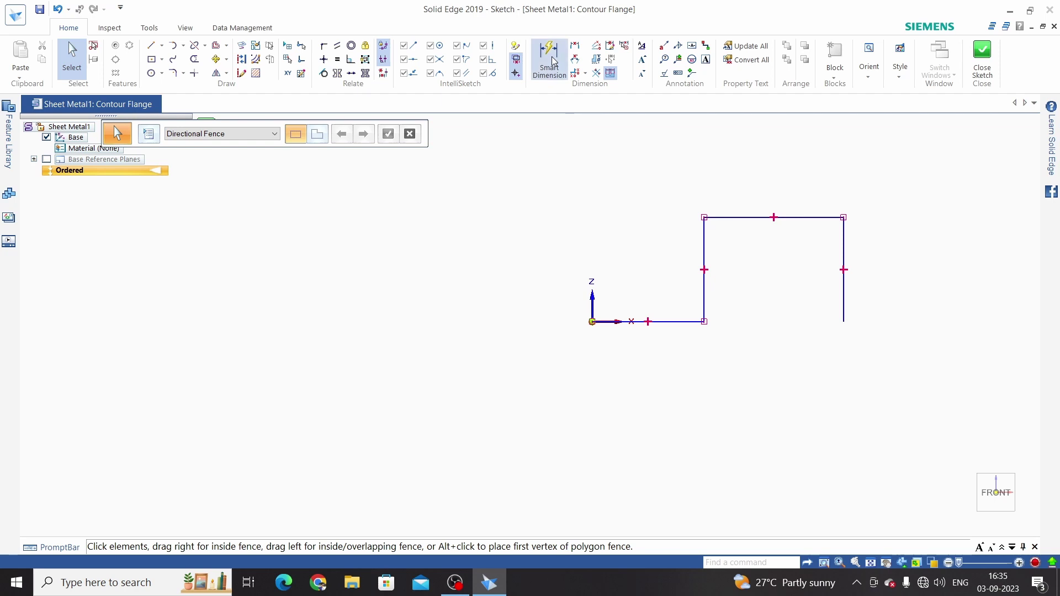
pyautogui.click(678, 322)
pyautogui.click(668, 376)
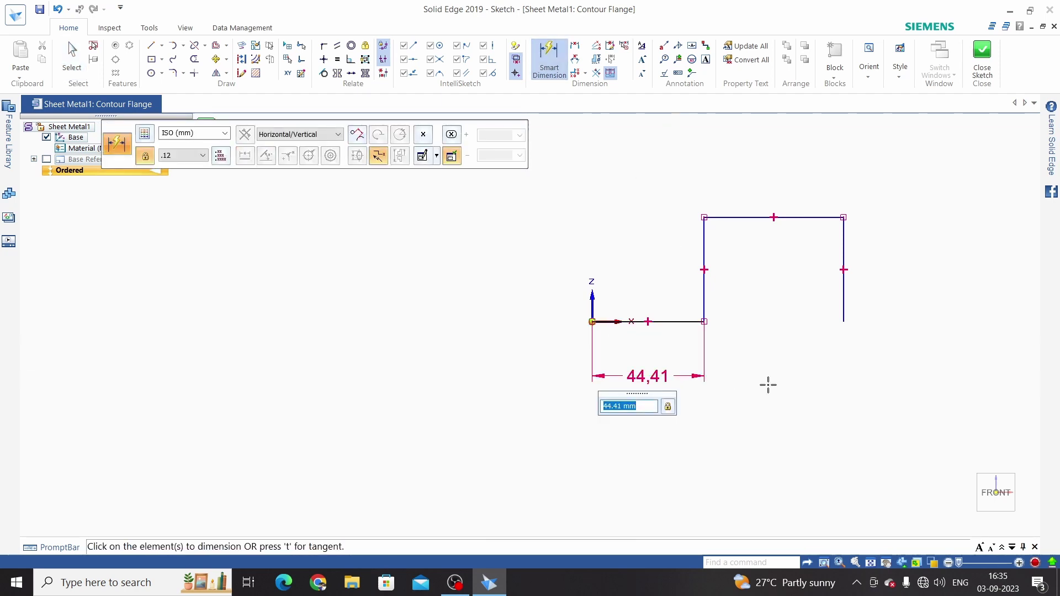
pyautogui.write('50')
pyautogui.press('Return')
pyautogui.click(718, 244)
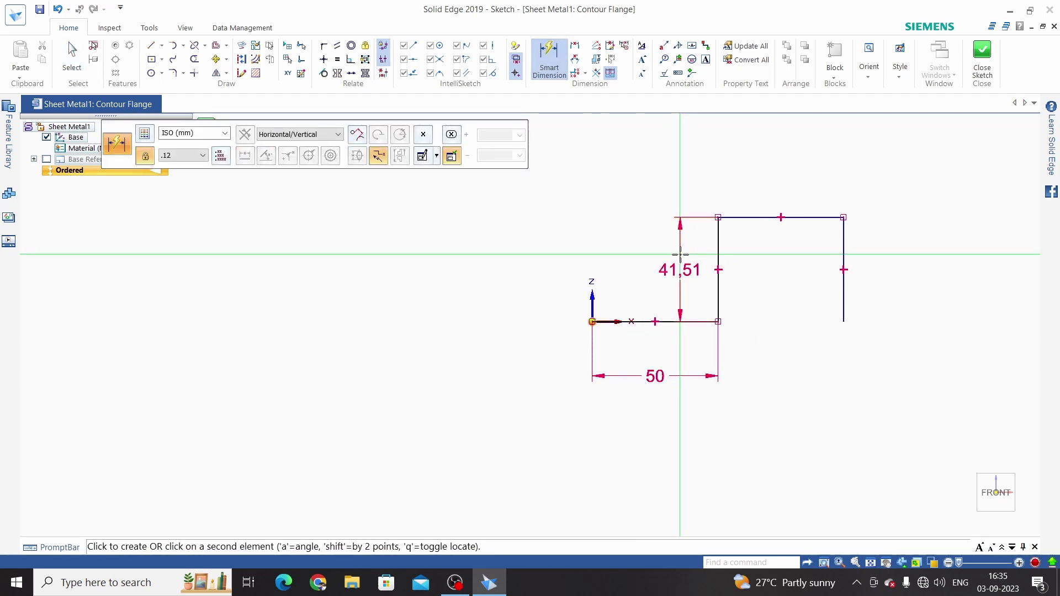
pyautogui.click(682, 255)
pyautogui.write('50')
pyautogui.press('Return')
# Dimension the top line and right vertical line to 50 mm each.
pyautogui.click(787, 195)
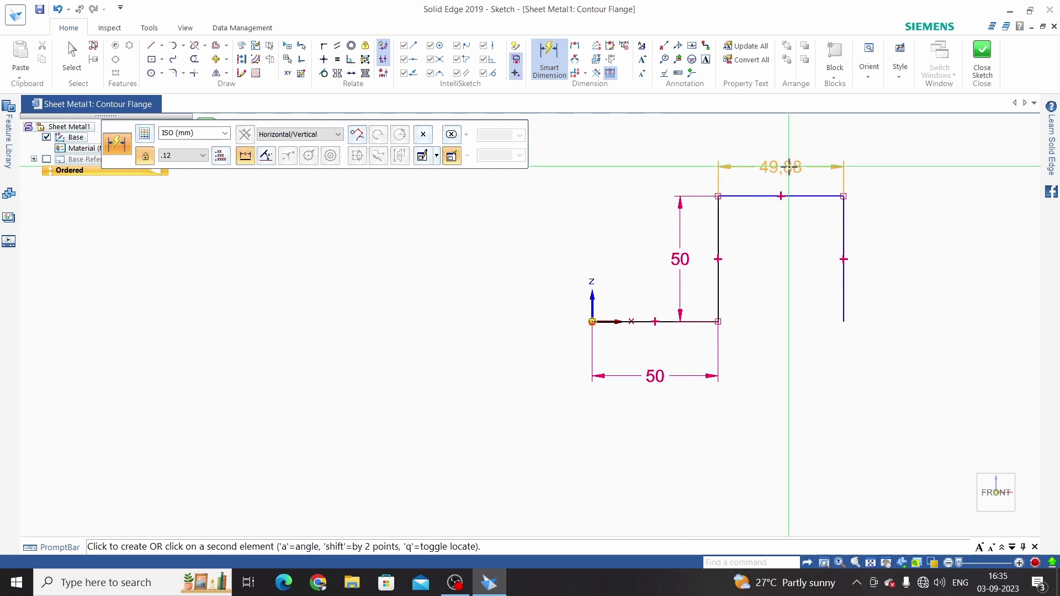
pyautogui.click(789, 165)
pyautogui.write('50.00')
pyautogui.press('Return')
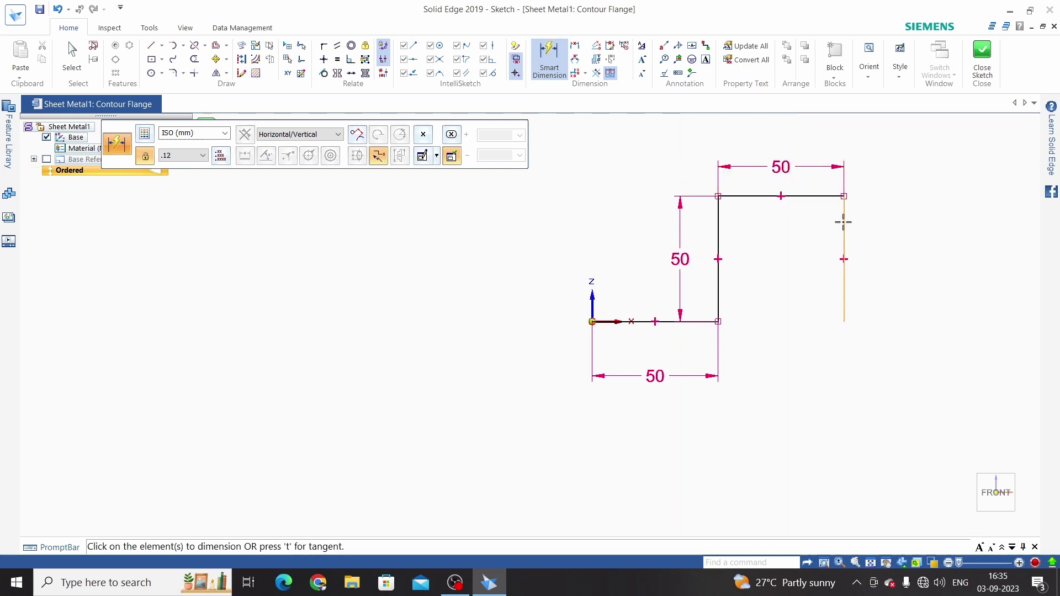
pyautogui.click(843, 222)
pyautogui.click(887, 229)
pyautogui.press('Return')
pyautogui.press('Escape')
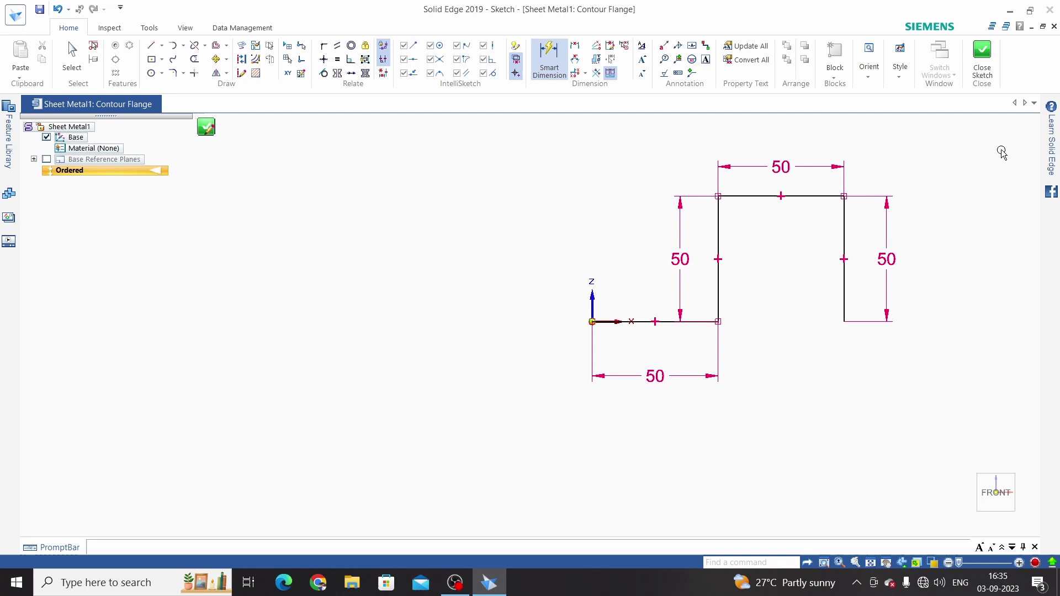
# Close the profile sketch, change the flange thickness from 3.00 to 5 mm, and accept the material side.
pyautogui.click(982, 60)
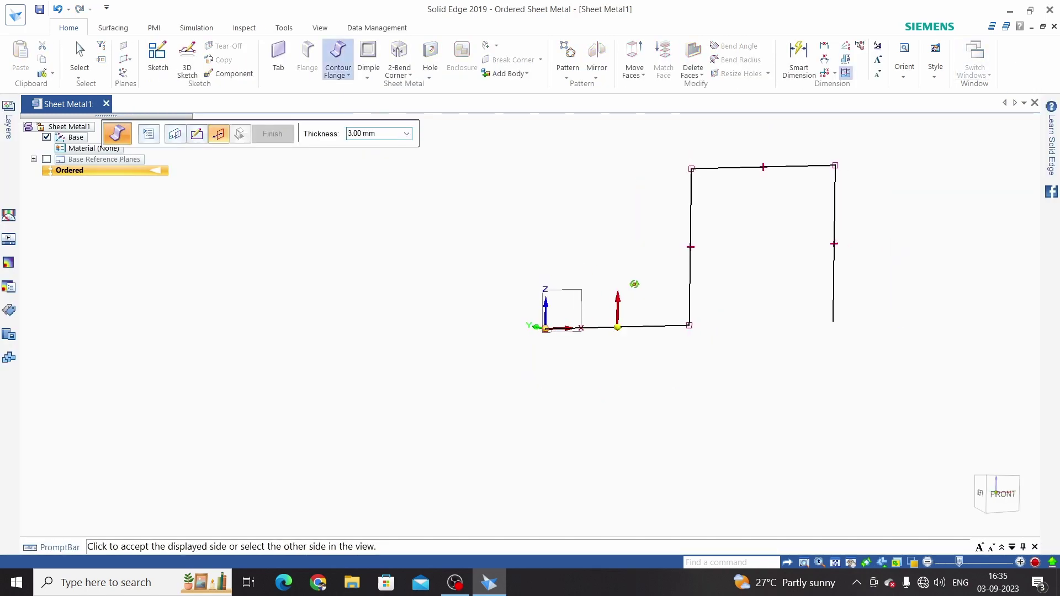
pyautogui.moveTo(599, 307); pyautogui.dragTo(580, 276, button='middle')
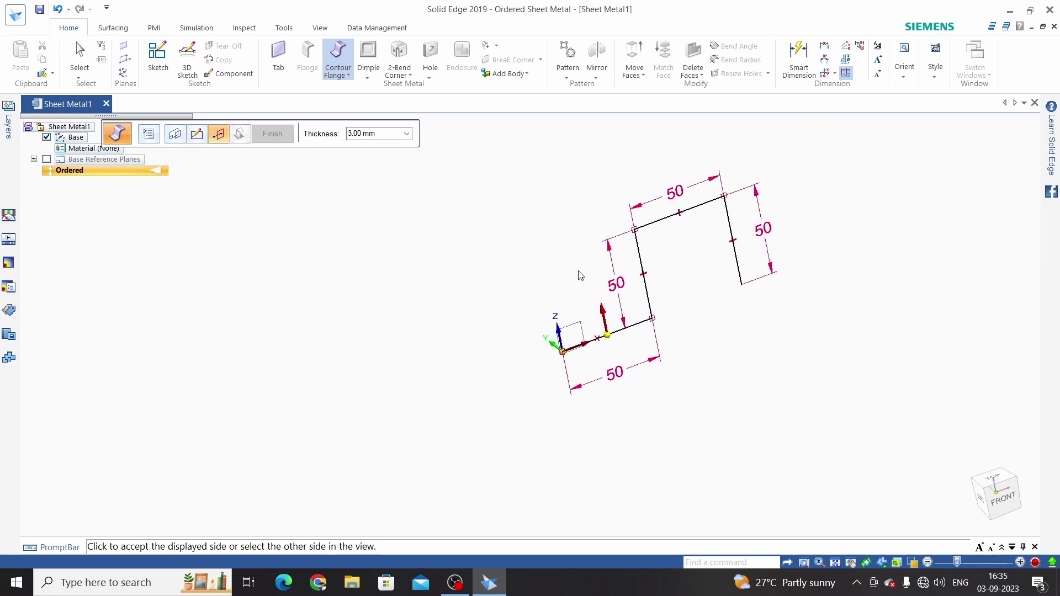
pyautogui.click(388, 137)
pyautogui.write('5')
pyautogui.press('Return')
pyautogui.scroll(3, 599, 265)
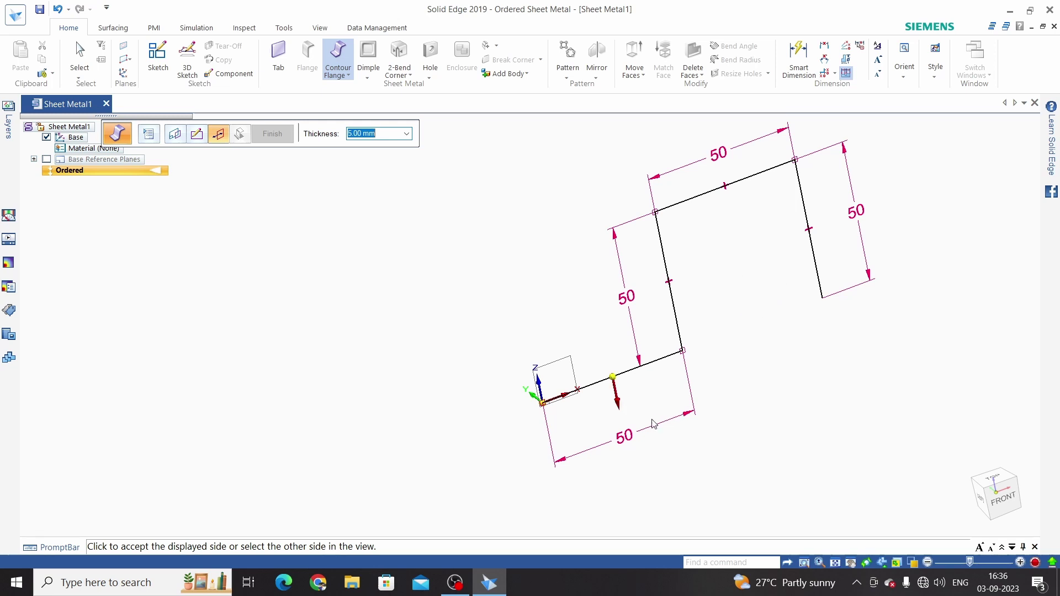
pyautogui.click(686, 461)
# Extend the flange symmetrically by 100 mm and finish Contour Flange 1.
pyautogui.moveTo(698, 399); pyautogui.dragTo(560, 283, button='middle')
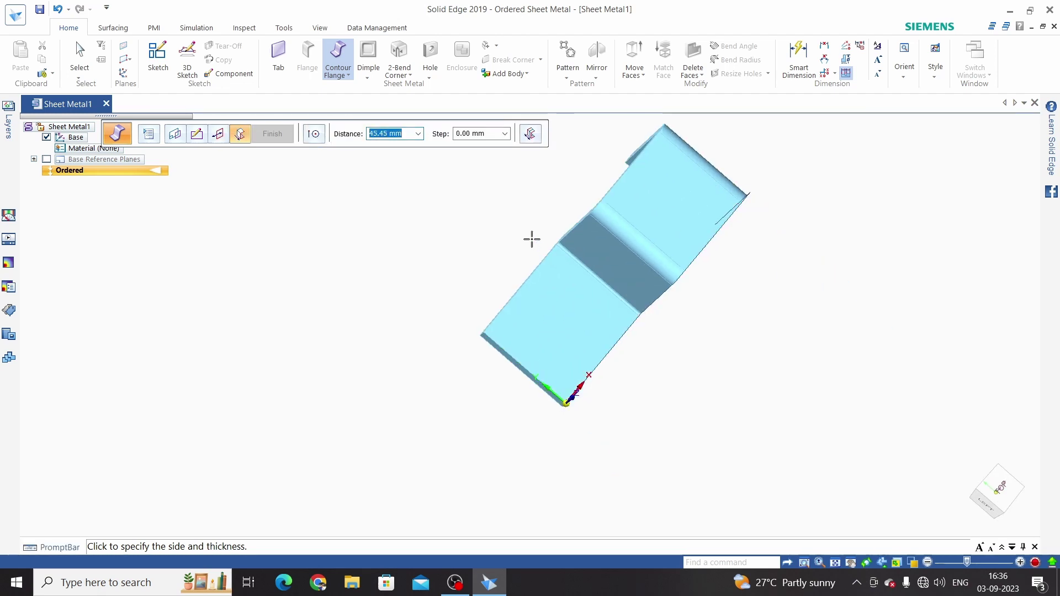
pyautogui.hotkey('ctrl', 'i')
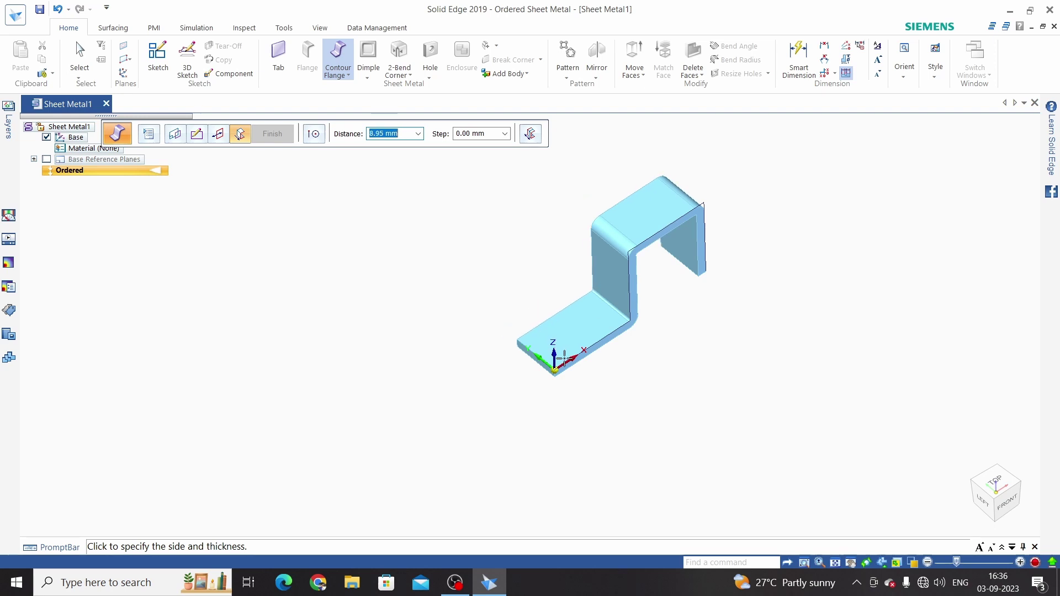
pyautogui.click(531, 136)
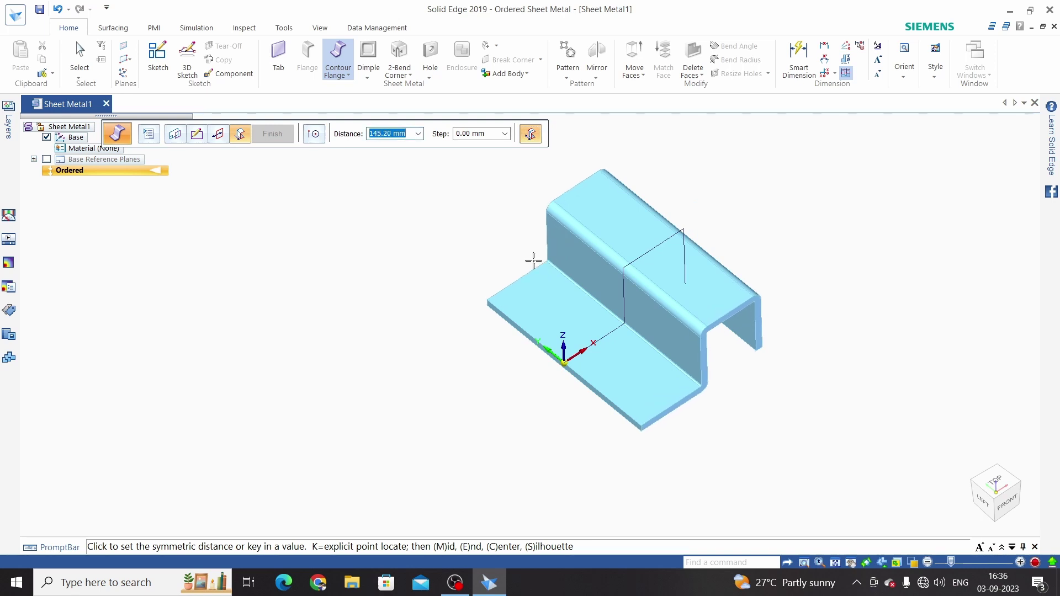
pyautogui.write('1')
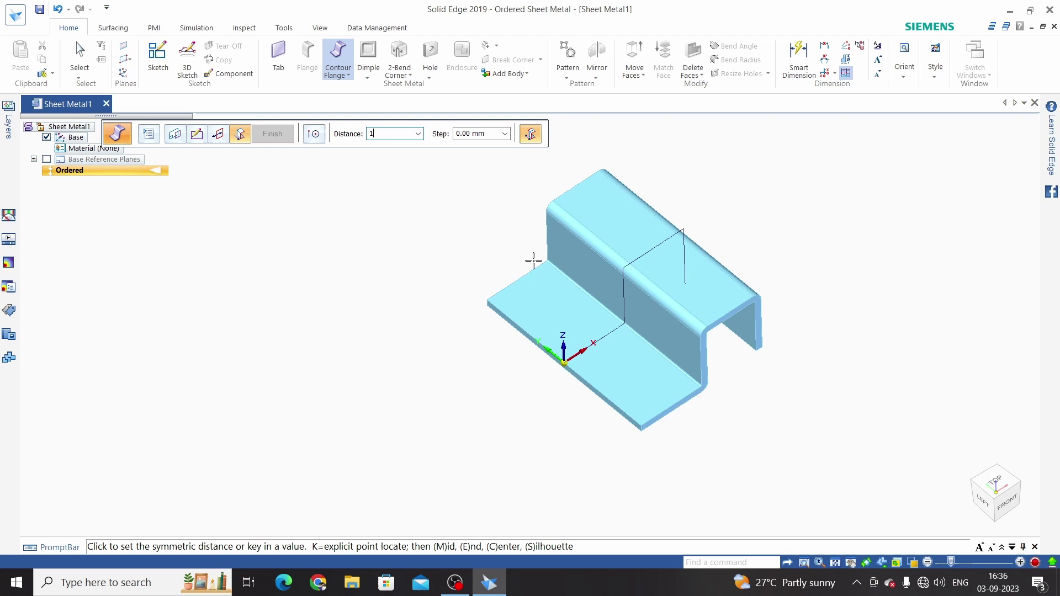
pyautogui.write('00')
pyautogui.press('Return')
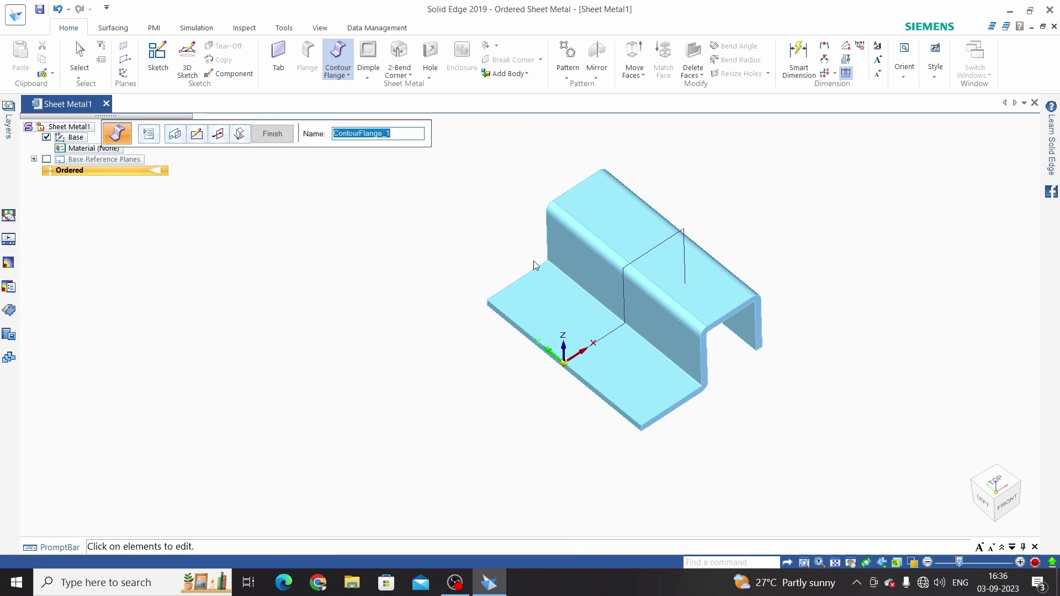
pyautogui.click(272, 135)
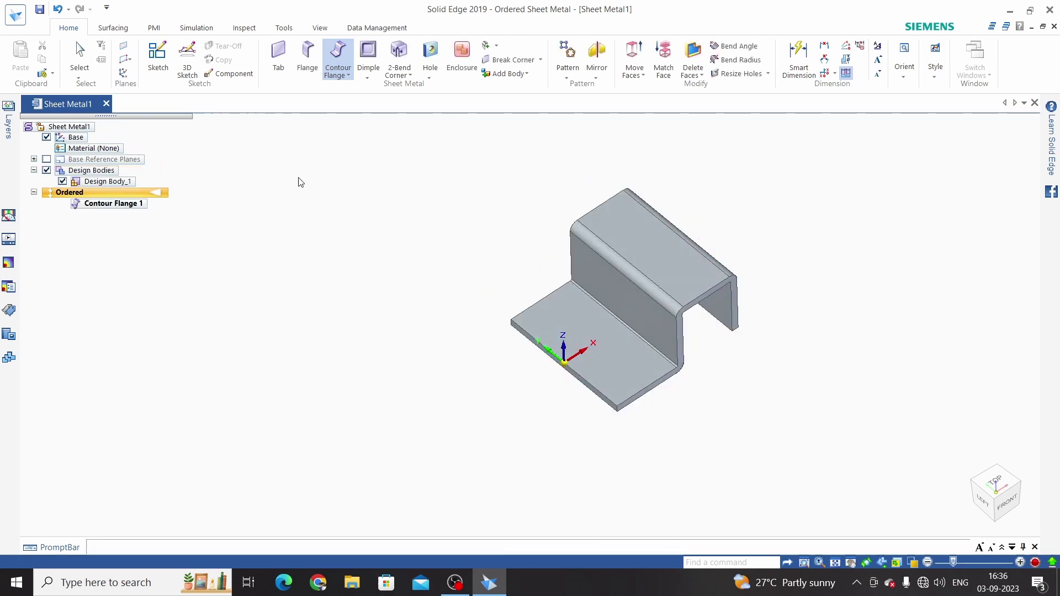
pyautogui.moveTo(832, 426); pyautogui.dragTo(738, 359, button='middle')
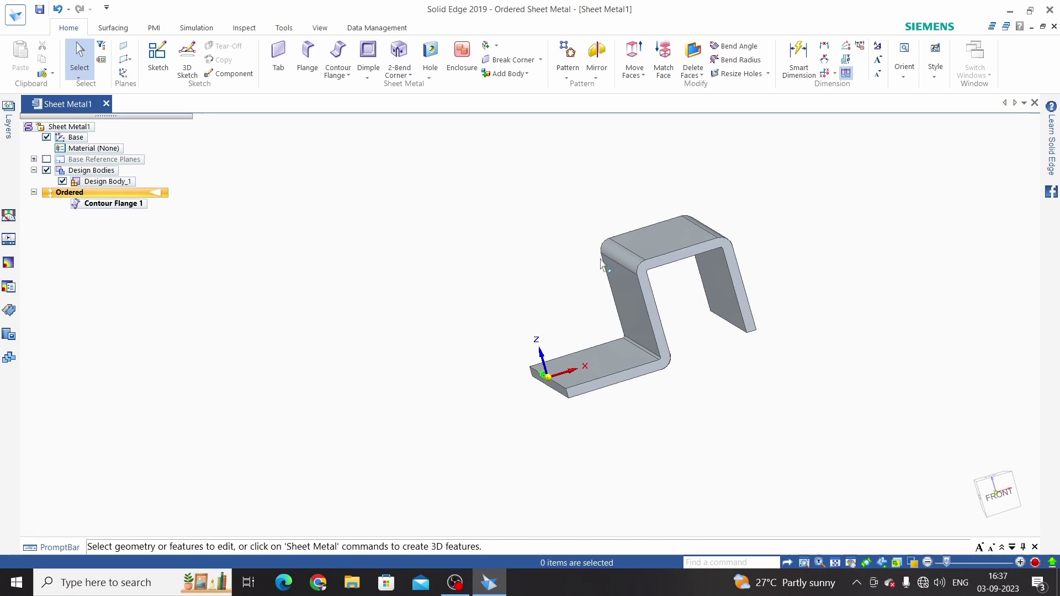
# Measure the distance between the right and middle flanges' inner faces.
pyautogui.click(244, 27)
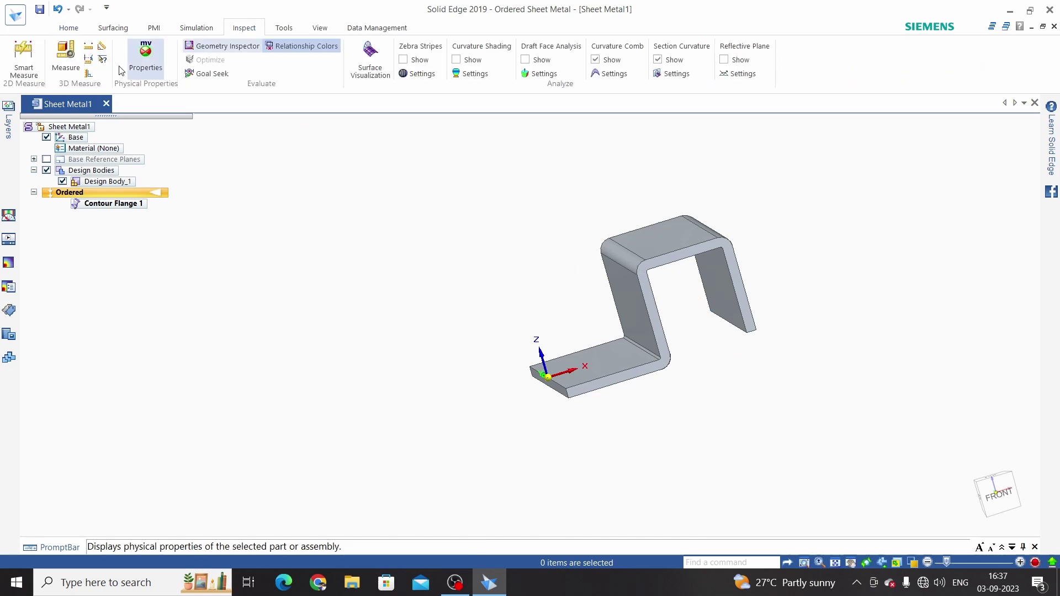
pyautogui.click(66, 60)
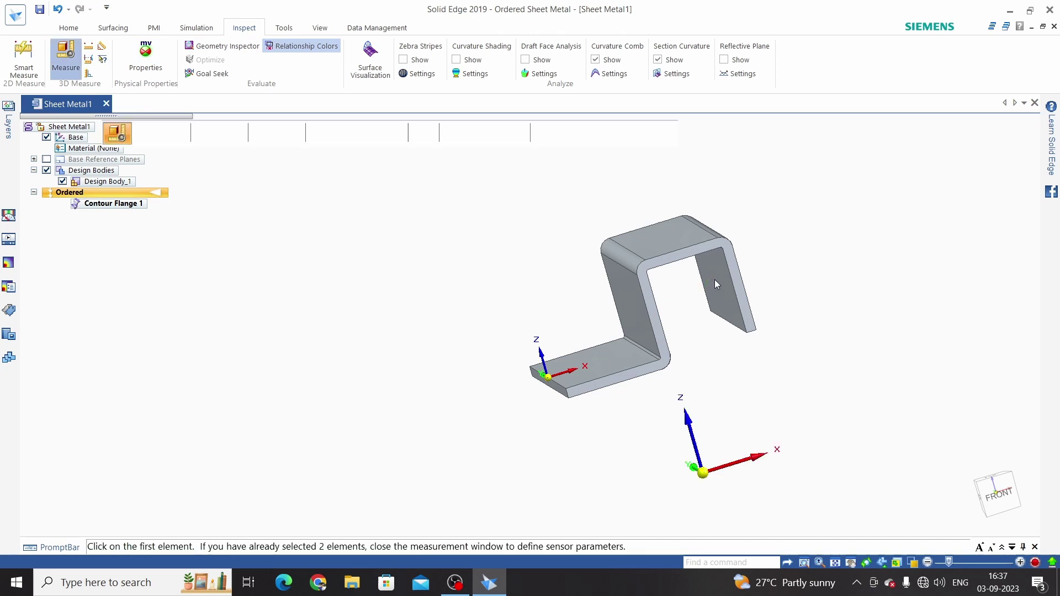
pyautogui.click(711, 315)
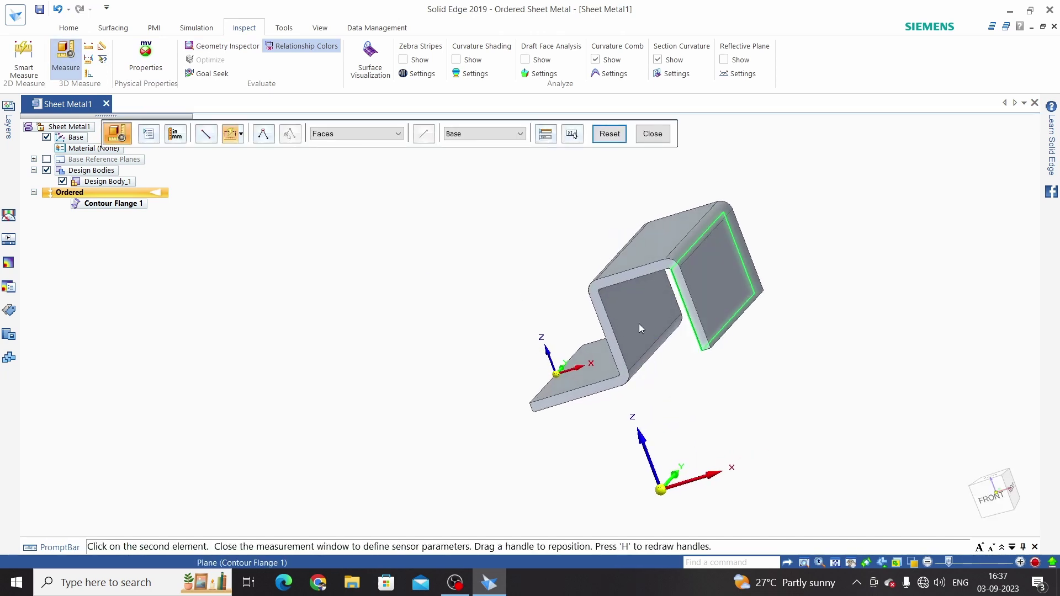
pyautogui.click(639, 302)
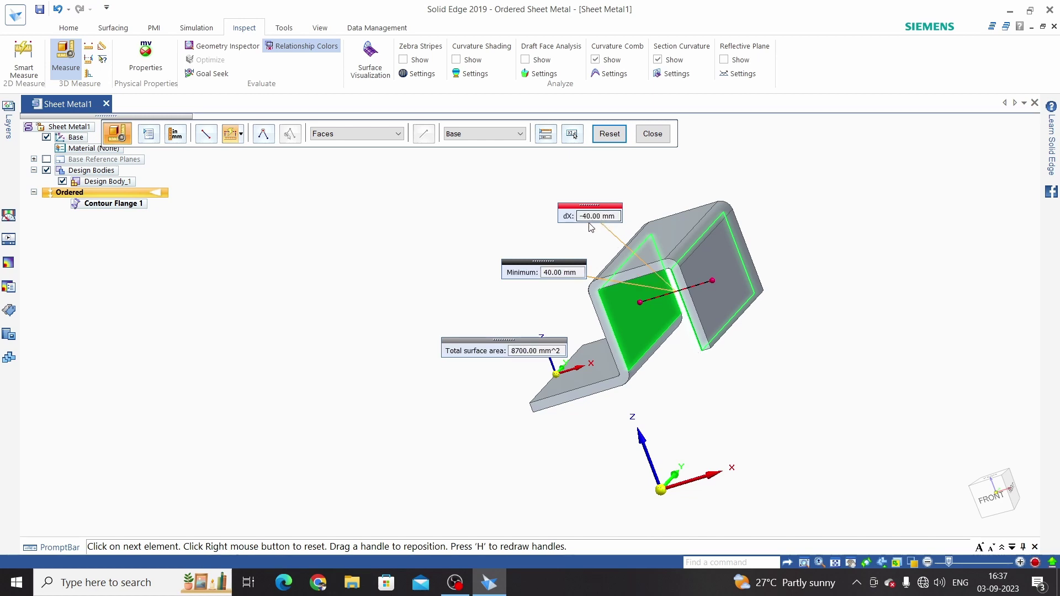
pyautogui.click(501, 320)
pyautogui.press('Escape')
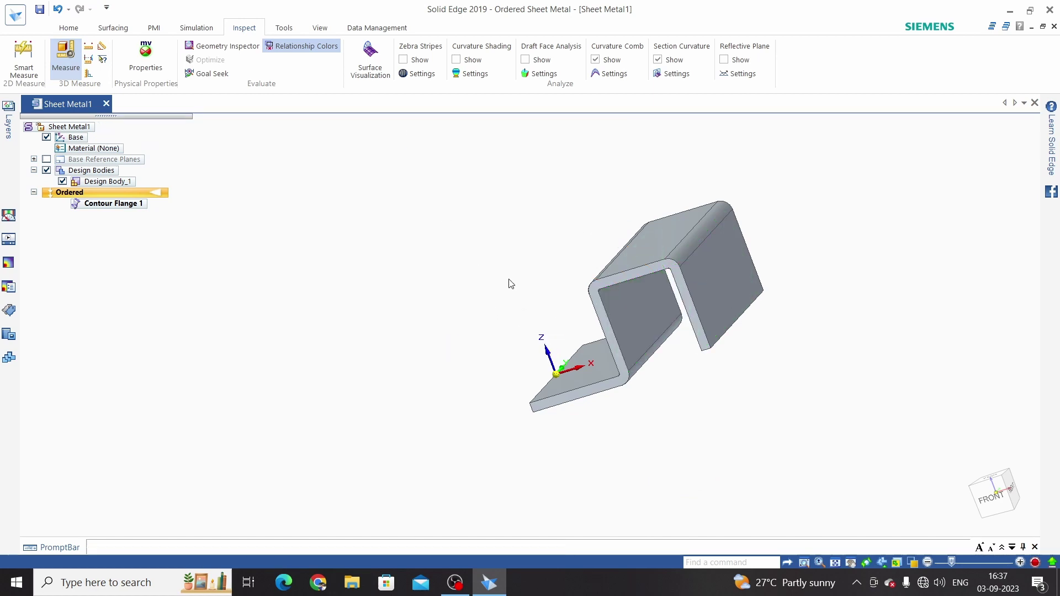
pyautogui.moveTo(508, 284); pyautogui.dragTo(556, 265, button='middle')
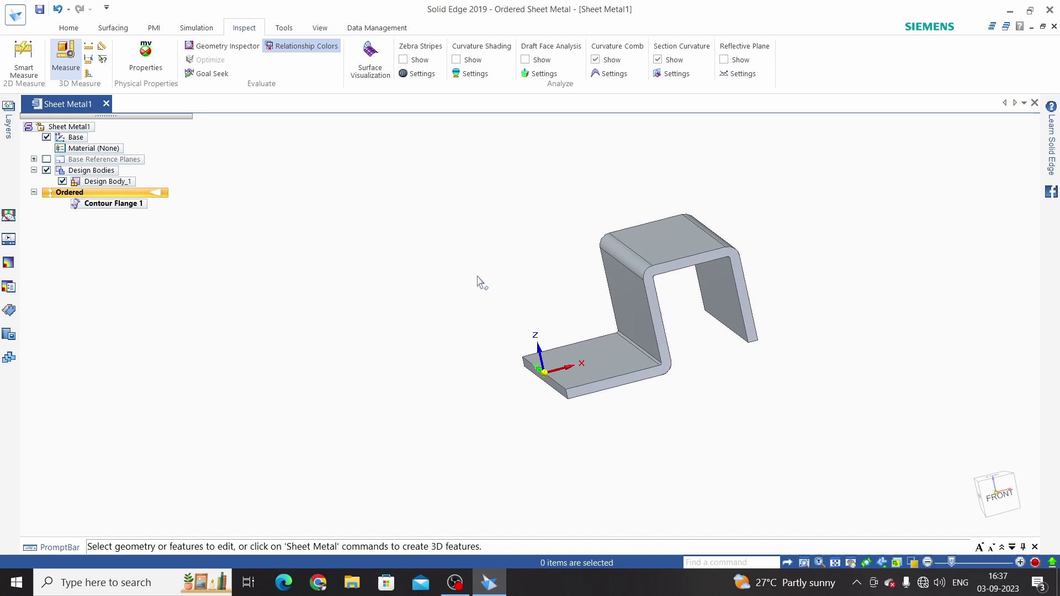
# Edit Contour Flange 1's definition to flip its material to the opposite side.
pyautogui.click(119, 208)
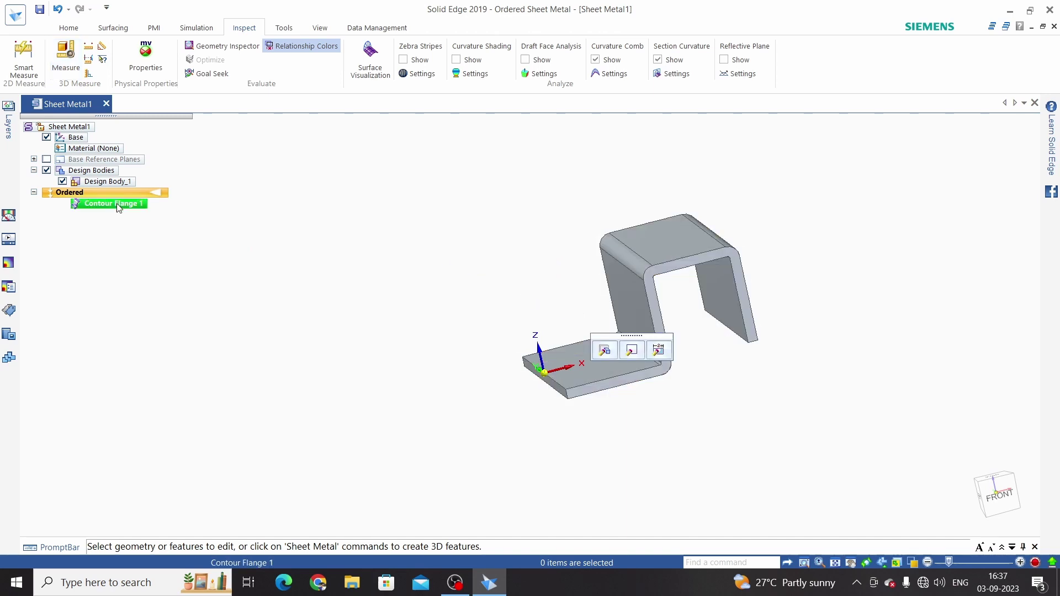
pyautogui.rightClick(118, 207)
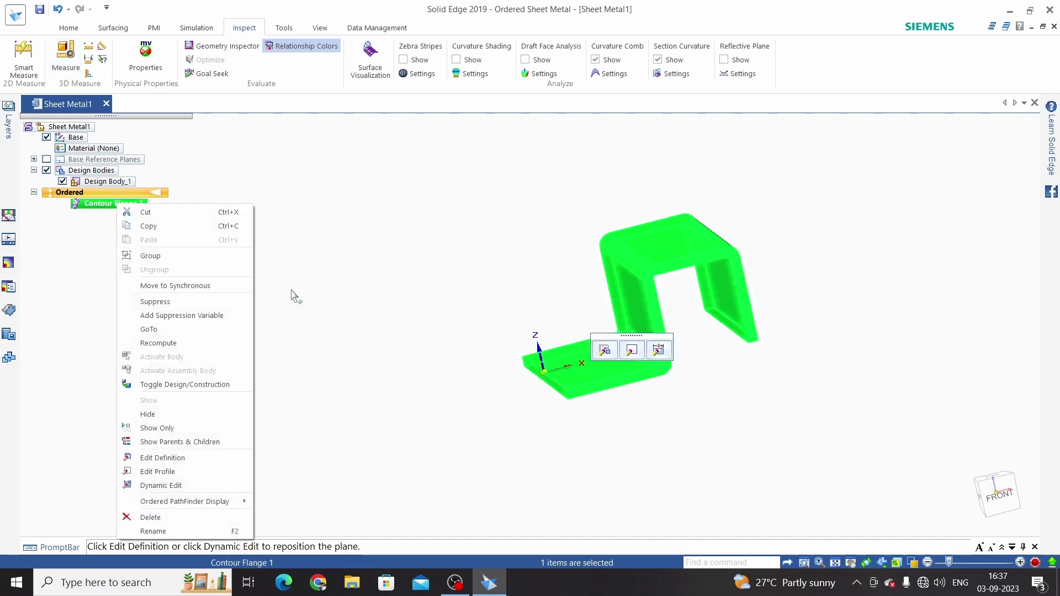
pyautogui.click(606, 353)
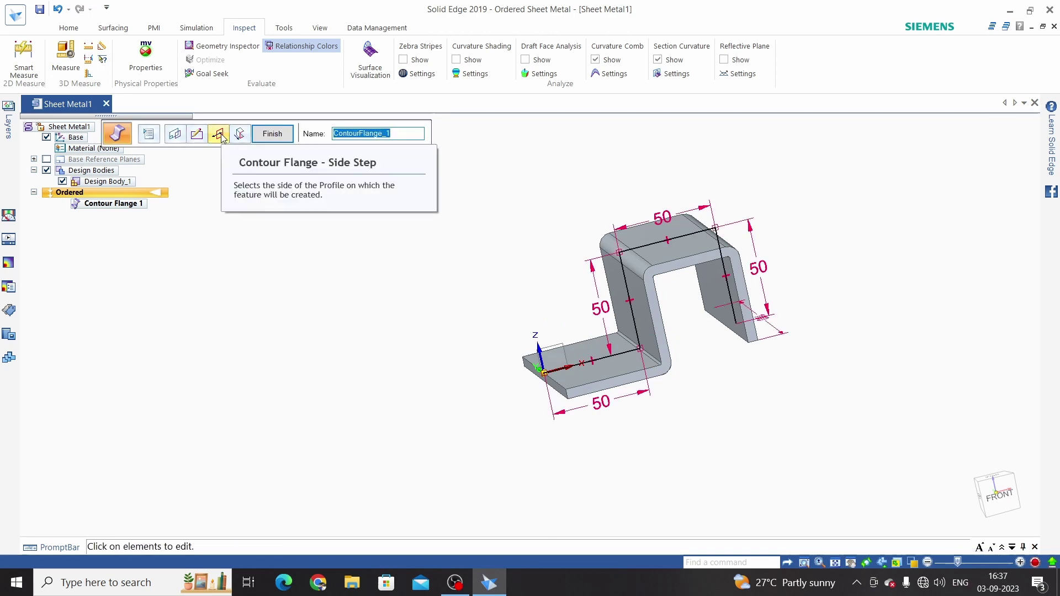
pyautogui.click(219, 135)
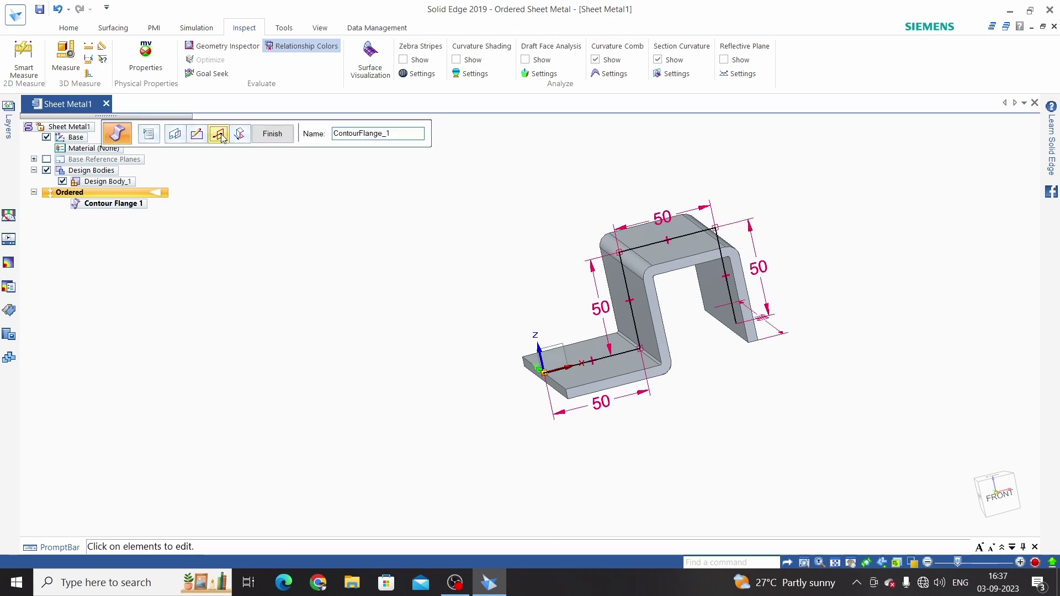
pyautogui.click(507, 241)
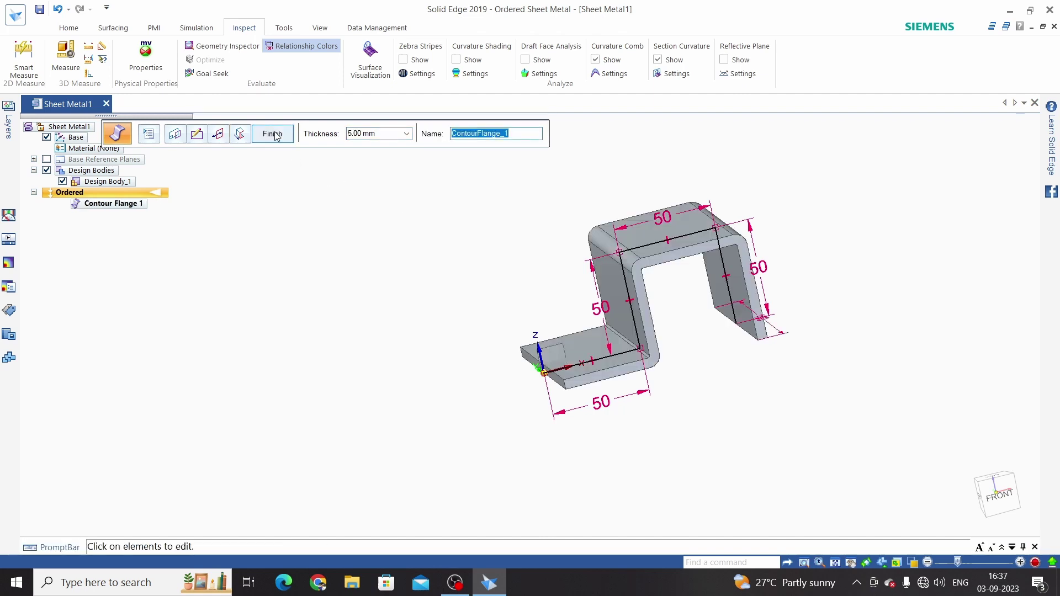
pyautogui.click(273, 135)
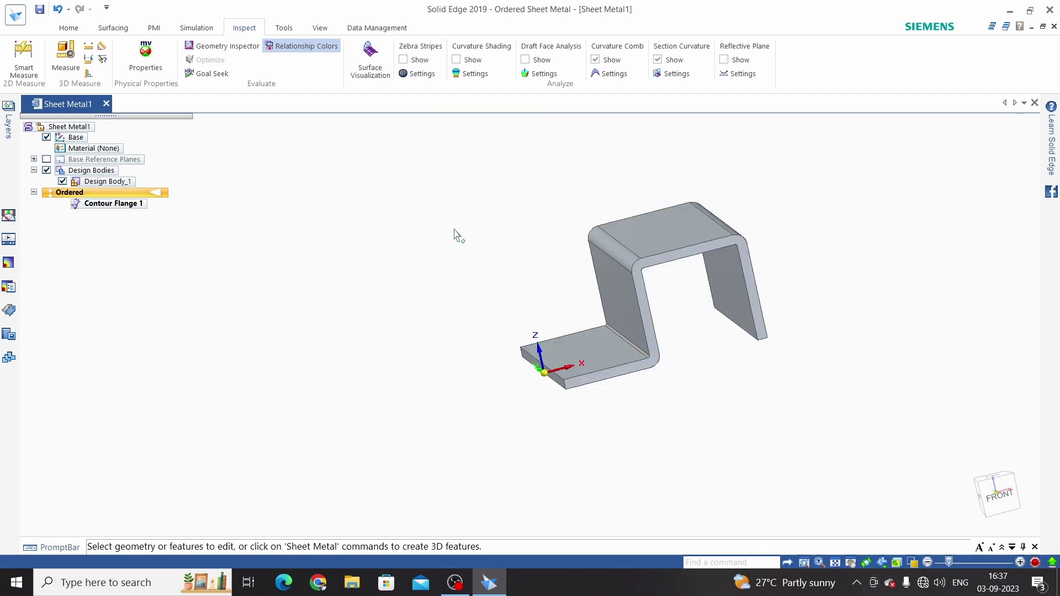
pyautogui.click(68, 58)
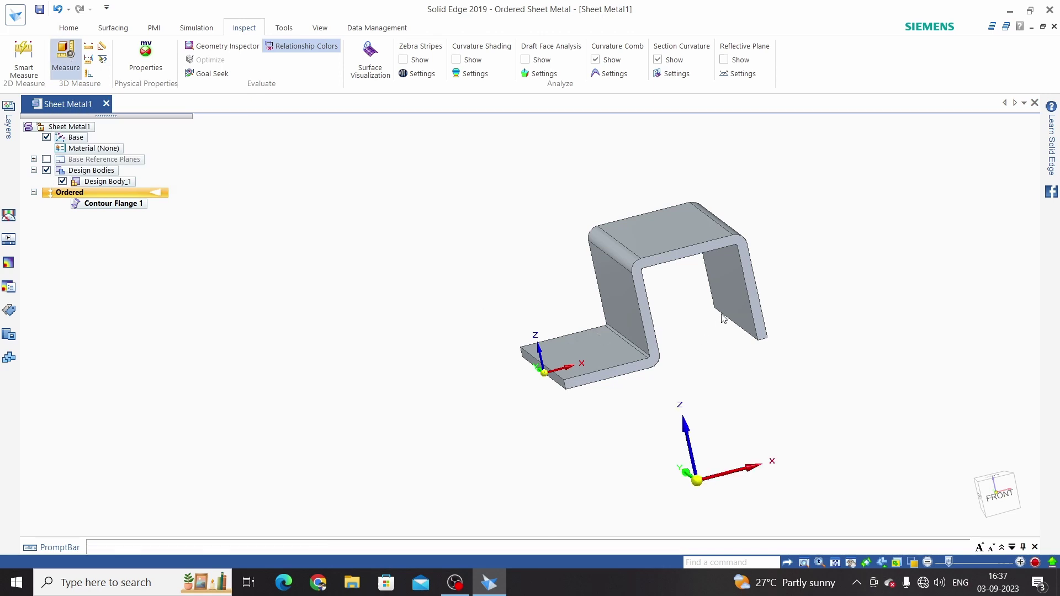
pyautogui.click(758, 339)
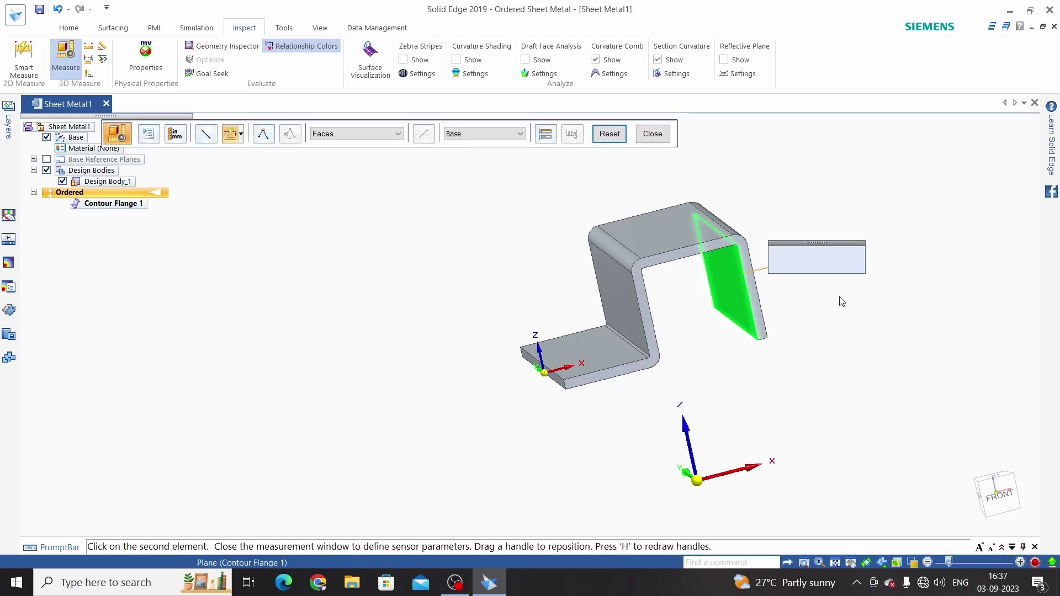
pyautogui.moveTo(838, 299); pyautogui.dragTo(626, 296, button='middle')
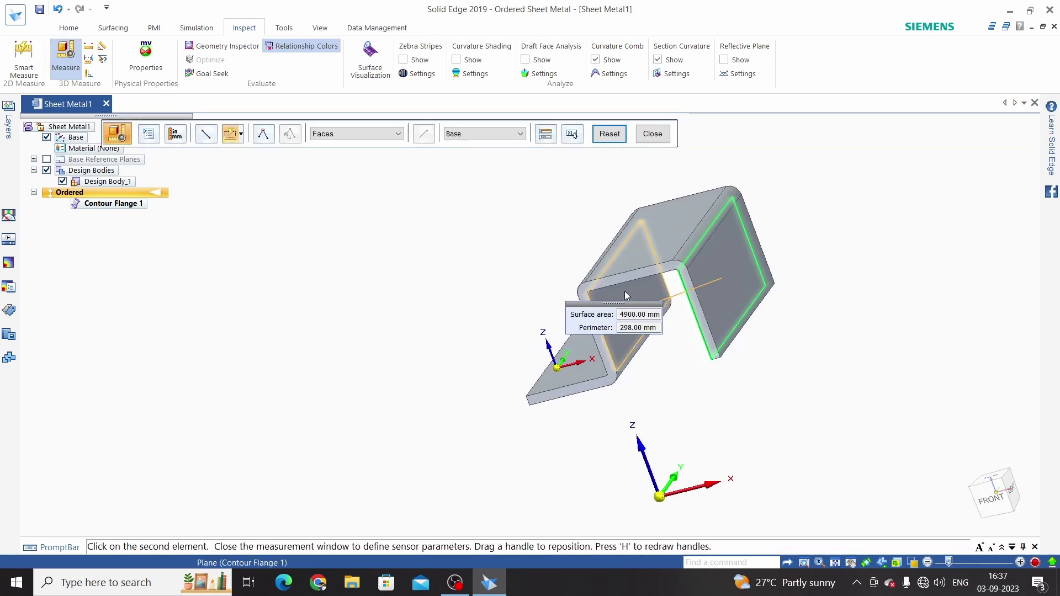
pyautogui.click(626, 293)
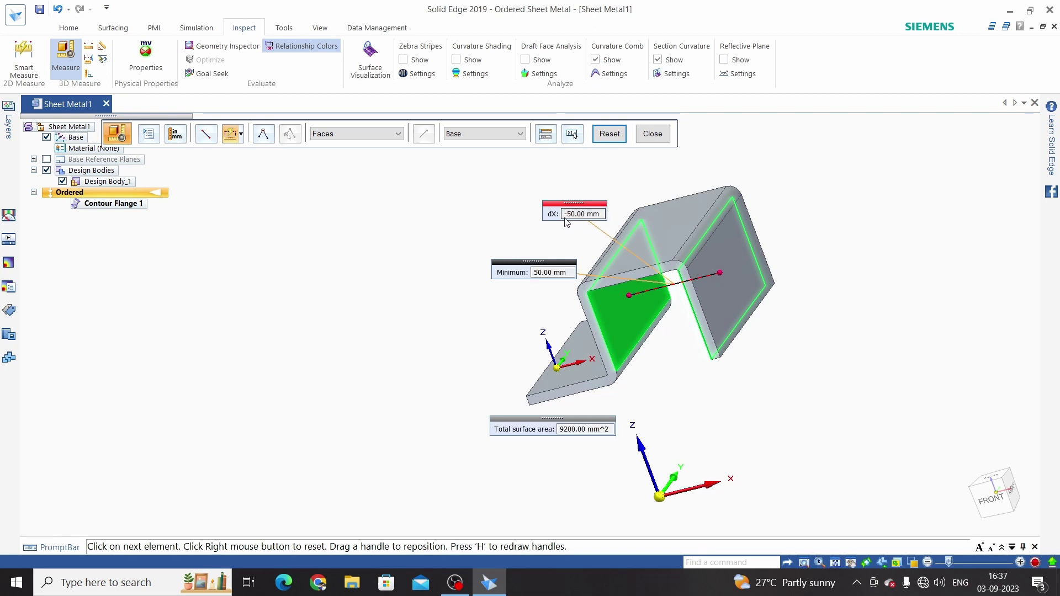
pyautogui.press('Escape')
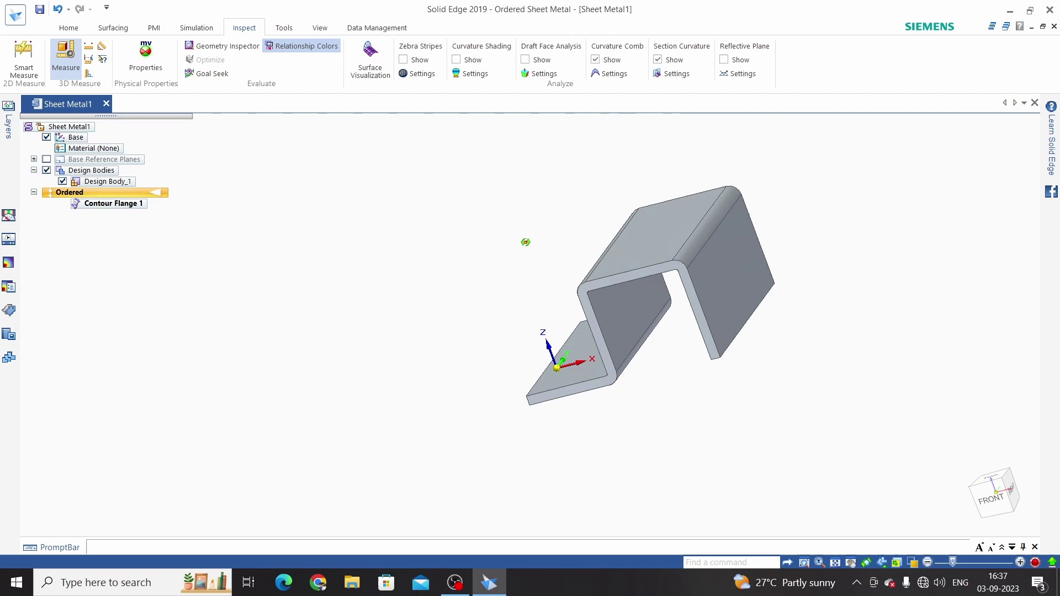
pyautogui.moveTo(525, 243); pyautogui.dragTo(713, 219, button='middle')
# From the Home tab, start a Contour Flange with its profile plane on the bottom flange's end edge.
pyautogui.click(69, 28)
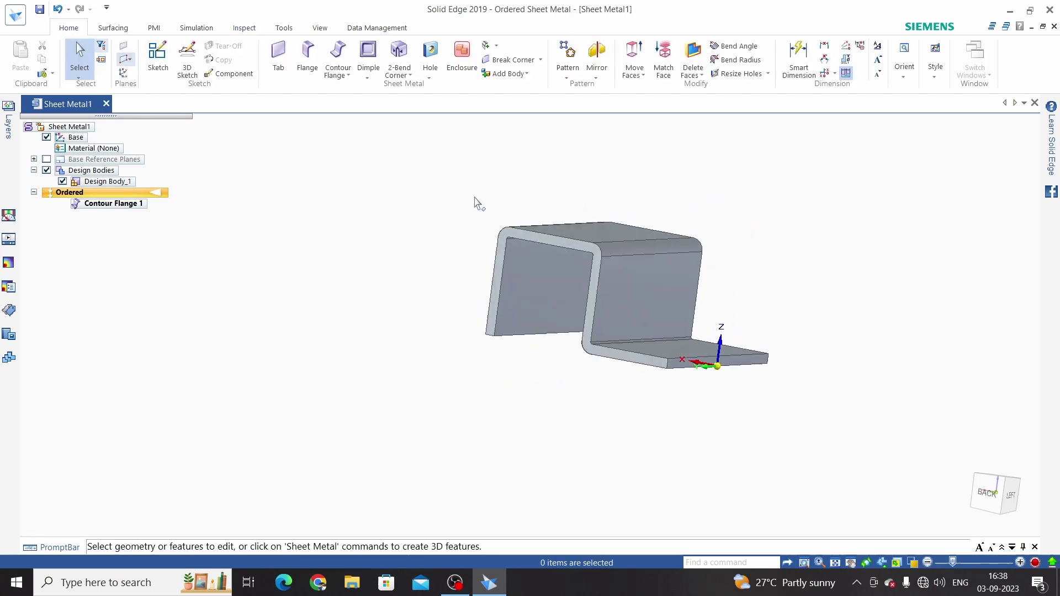
pyautogui.moveTo(552, 237); pyautogui.dragTo(527, 239, button='middle')
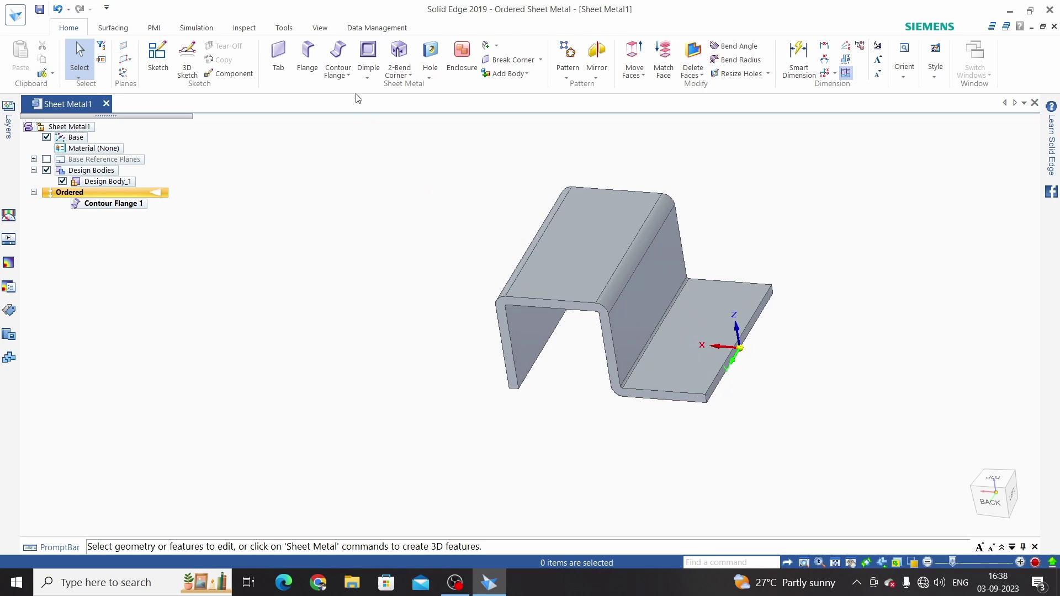
pyautogui.click(349, 76)
pyautogui.click(368, 89)
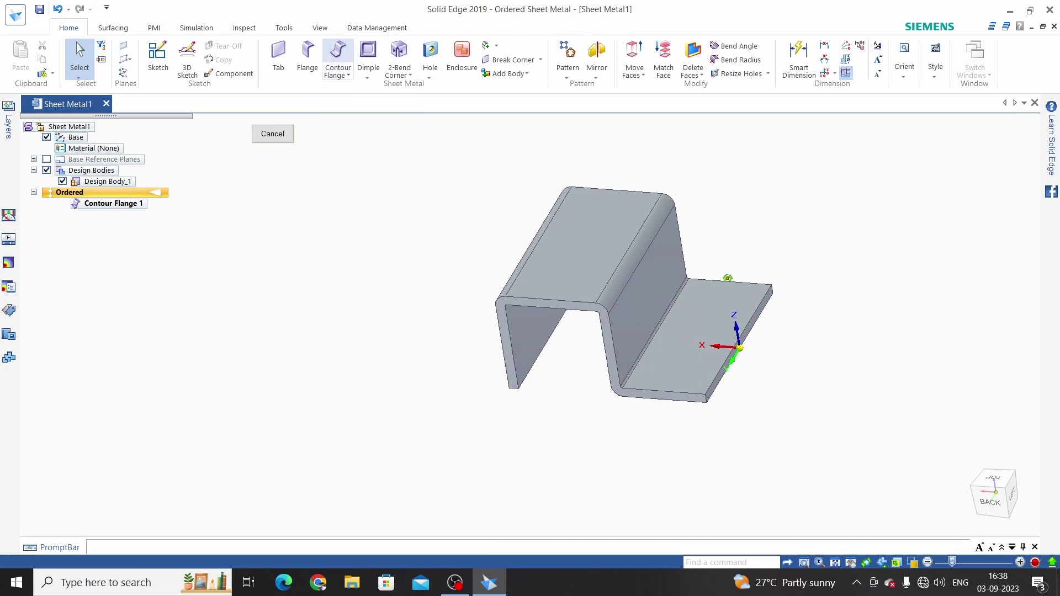
pyautogui.scroll(4, 704, 355)
pyautogui.moveTo(704, 355); pyautogui.dragTo(652, 338, button='middle')
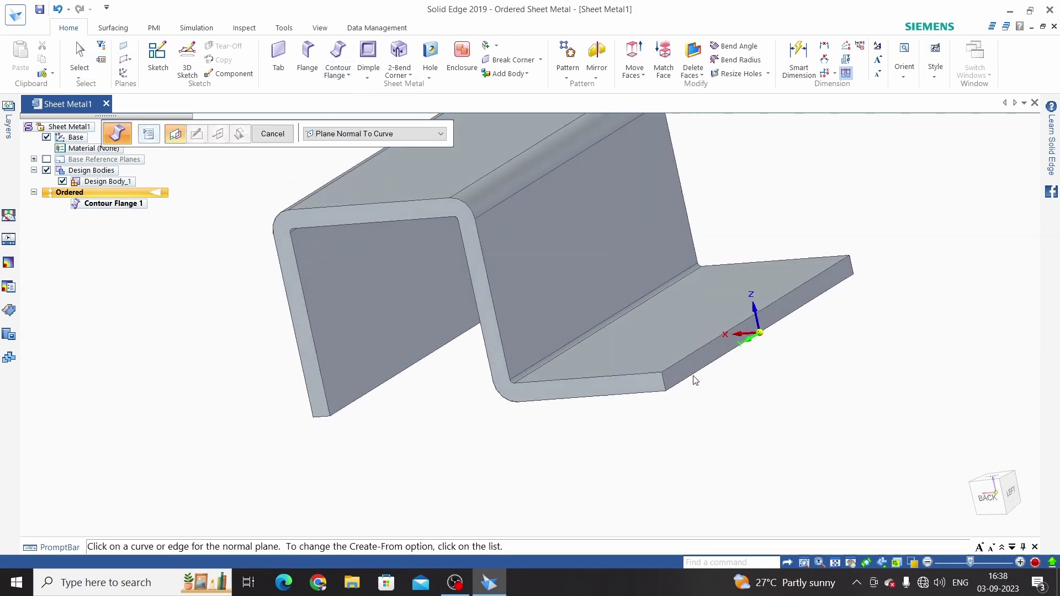
pyautogui.scroll(-3, 801, 409)
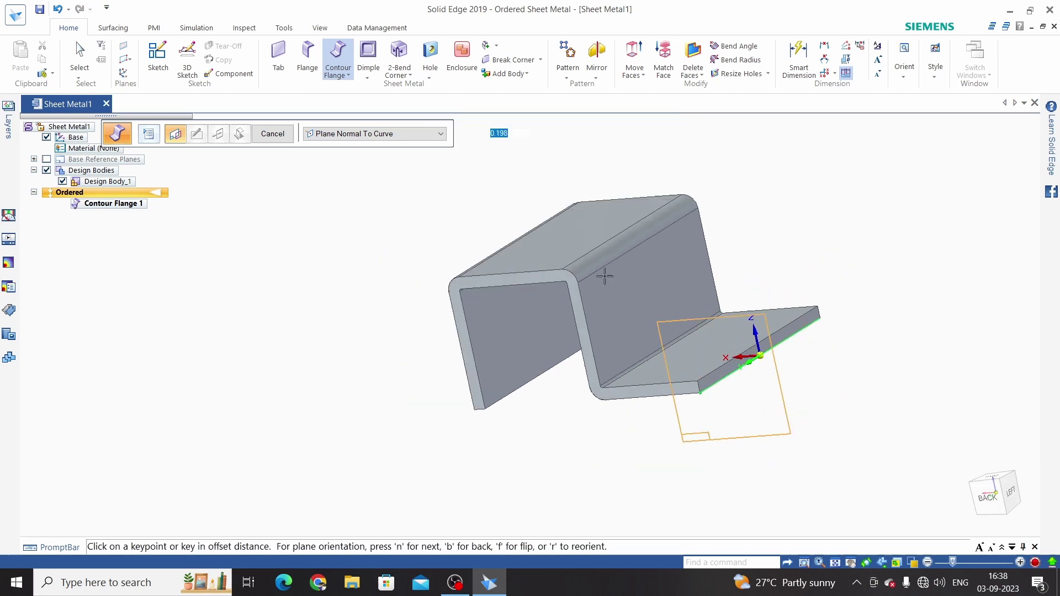
pyautogui.click(663, 430)
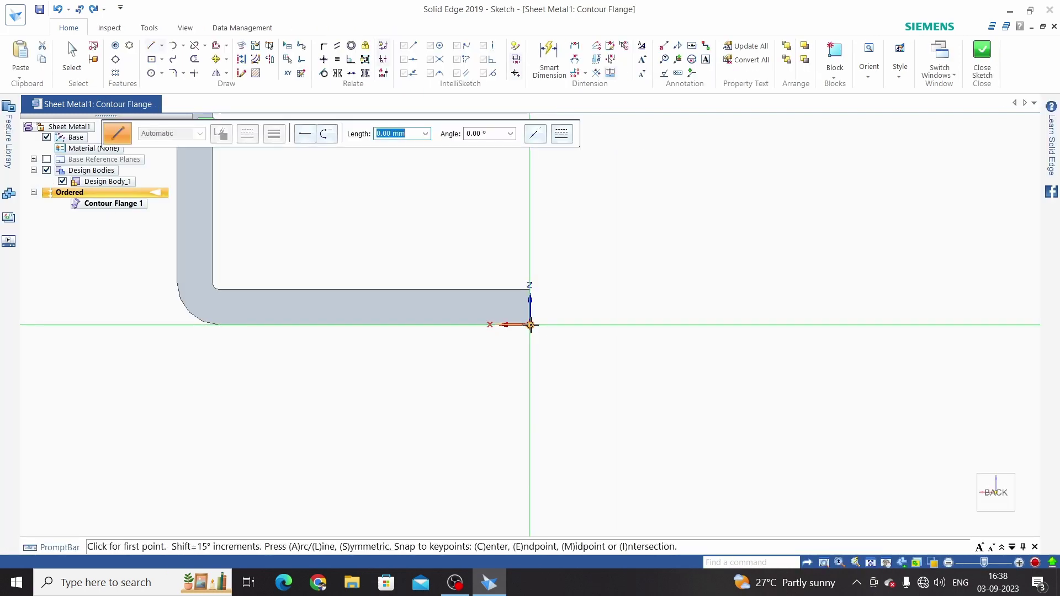
# Sketch a horizontal line from the origin plus an upward-angled line, then close the sketch.
pyautogui.click(530, 325)
pyautogui.scroll(-4, 593, 376)
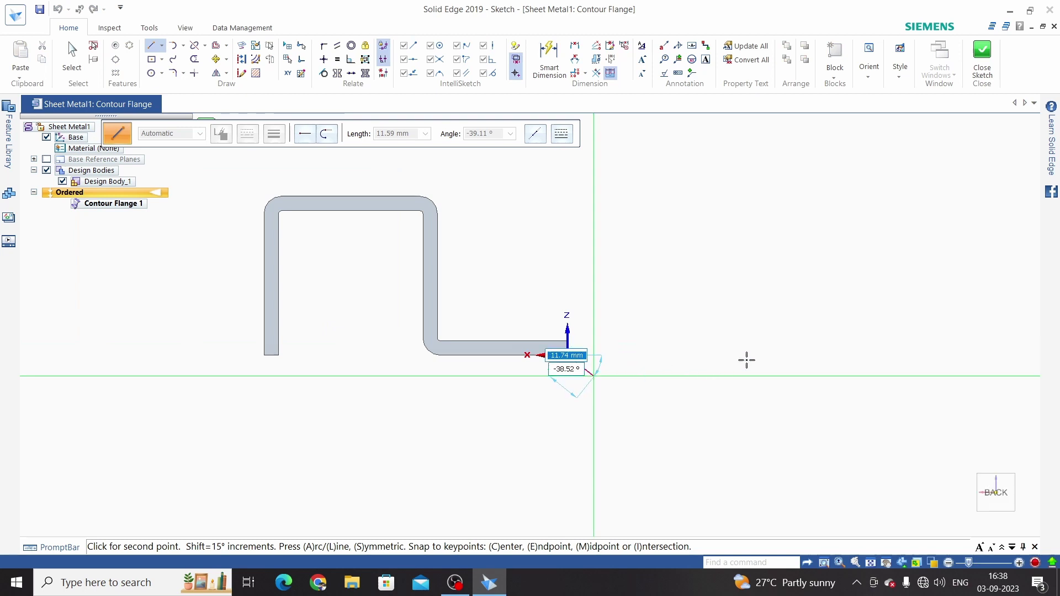
pyautogui.click(748, 356)
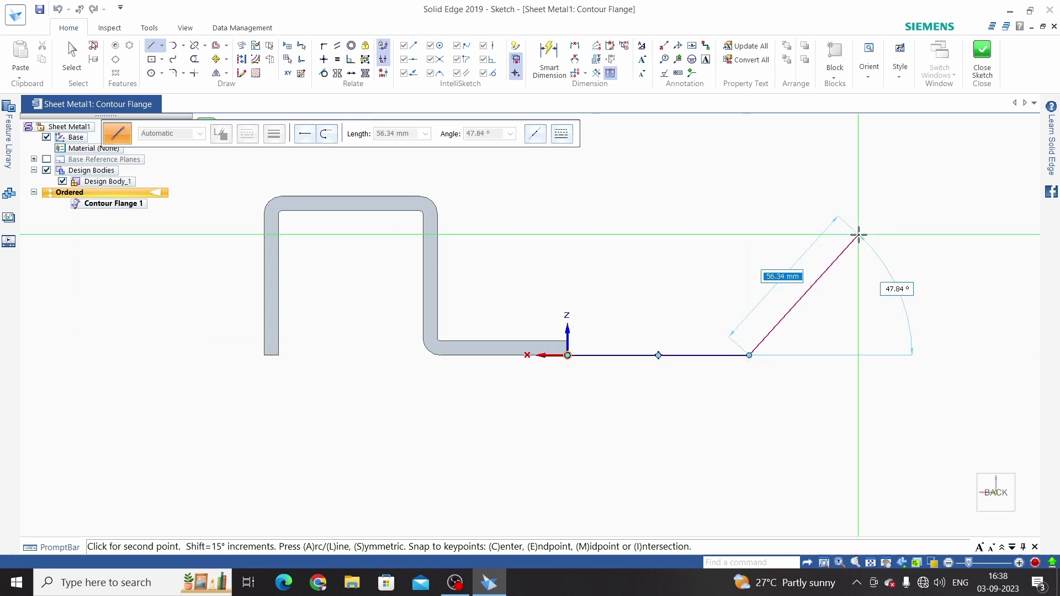
pyautogui.click(858, 236)
pyautogui.click(982, 60)
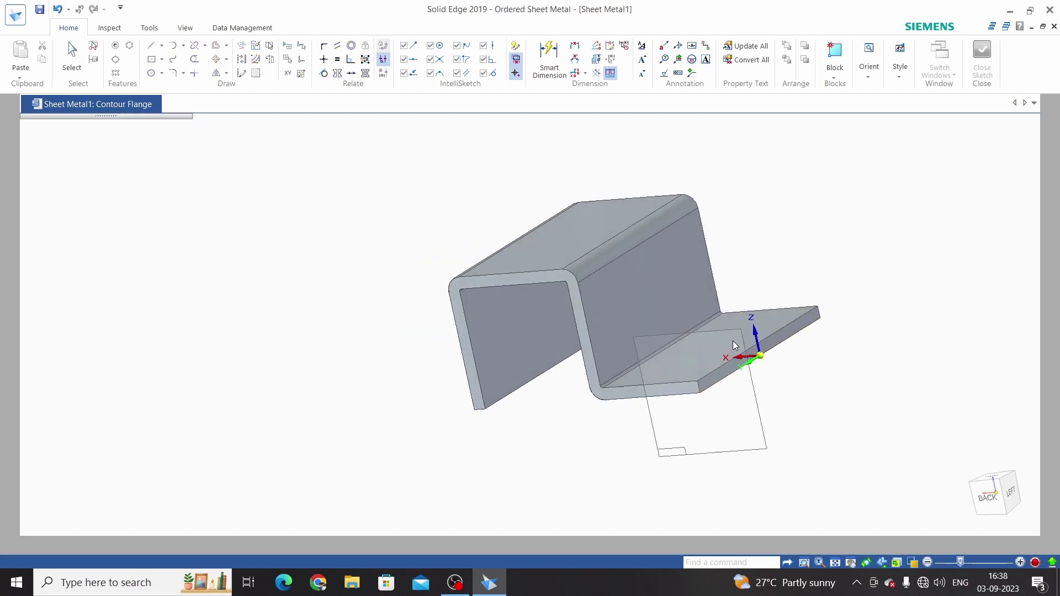
# Accept the flange side, set a 100 mm width, and exit to create Contour Flange 2.
pyautogui.click(833, 313)
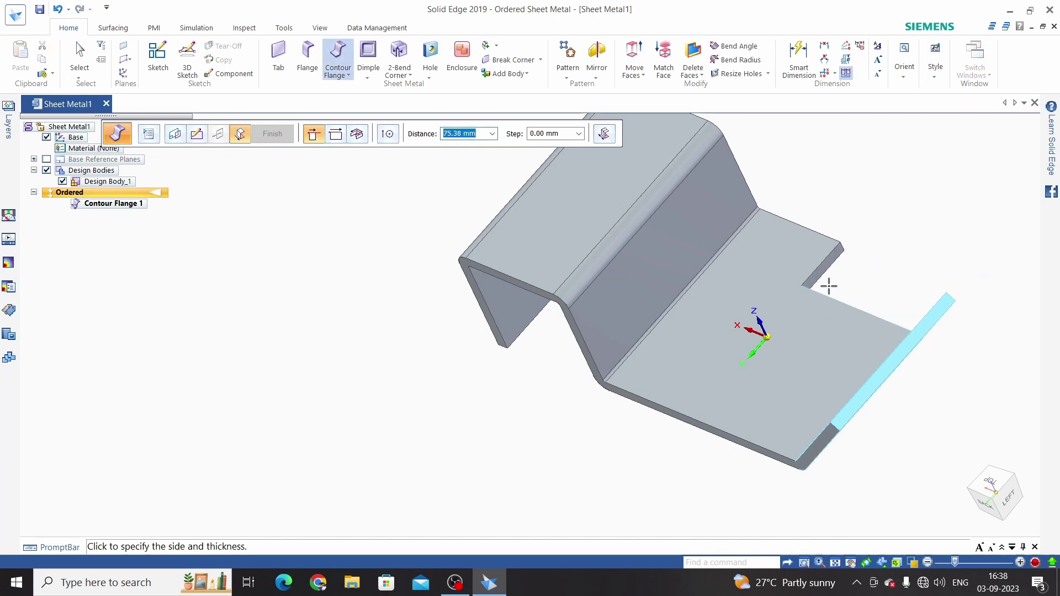
pyautogui.write('100')
pyautogui.press('Return')
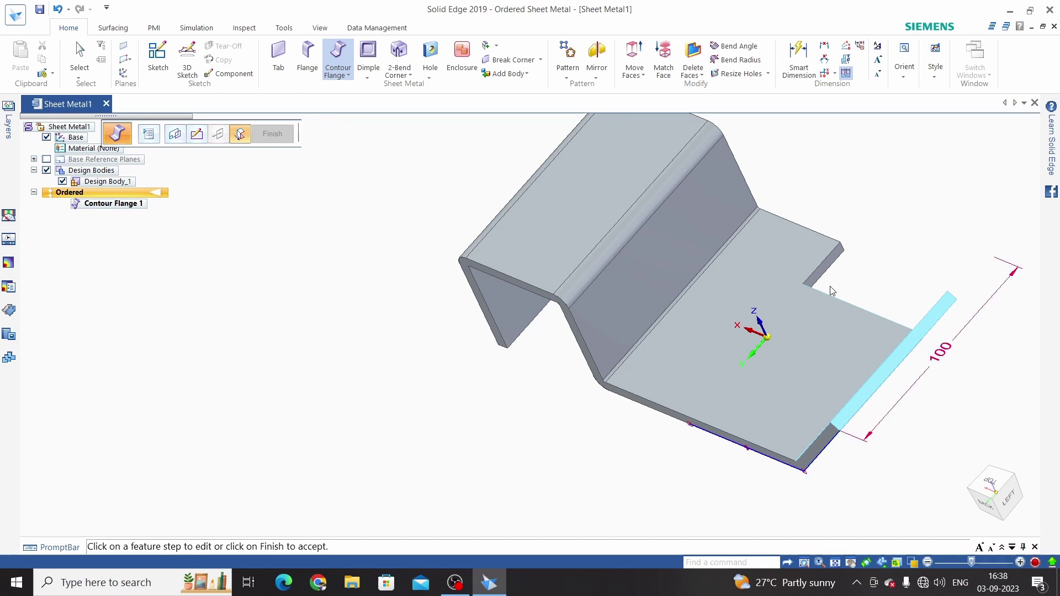
pyautogui.click(273, 134)
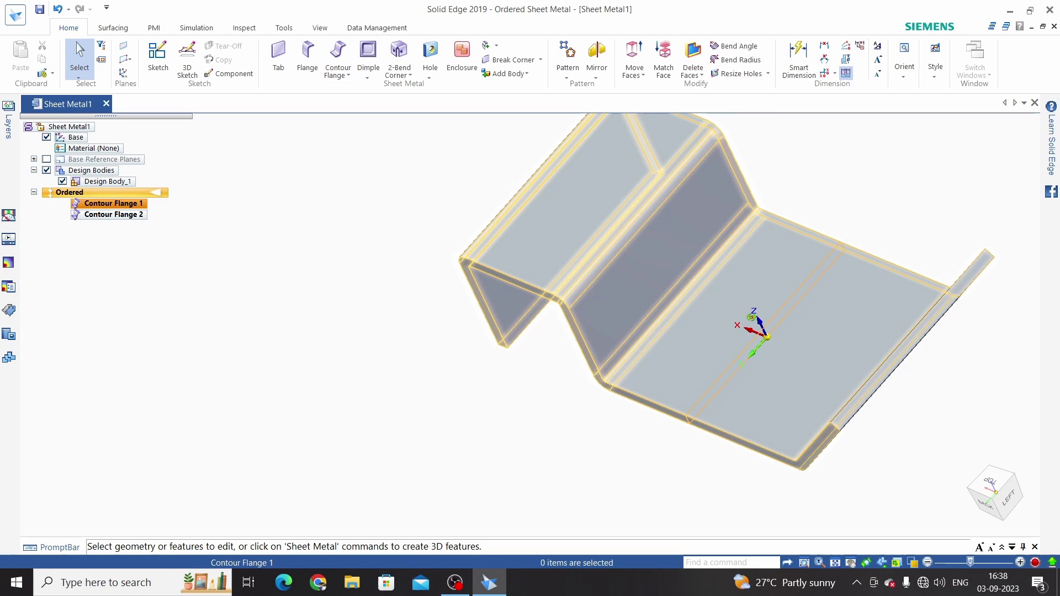
pyautogui.moveTo(663, 309); pyautogui.dragTo(563, 350, button='middle')
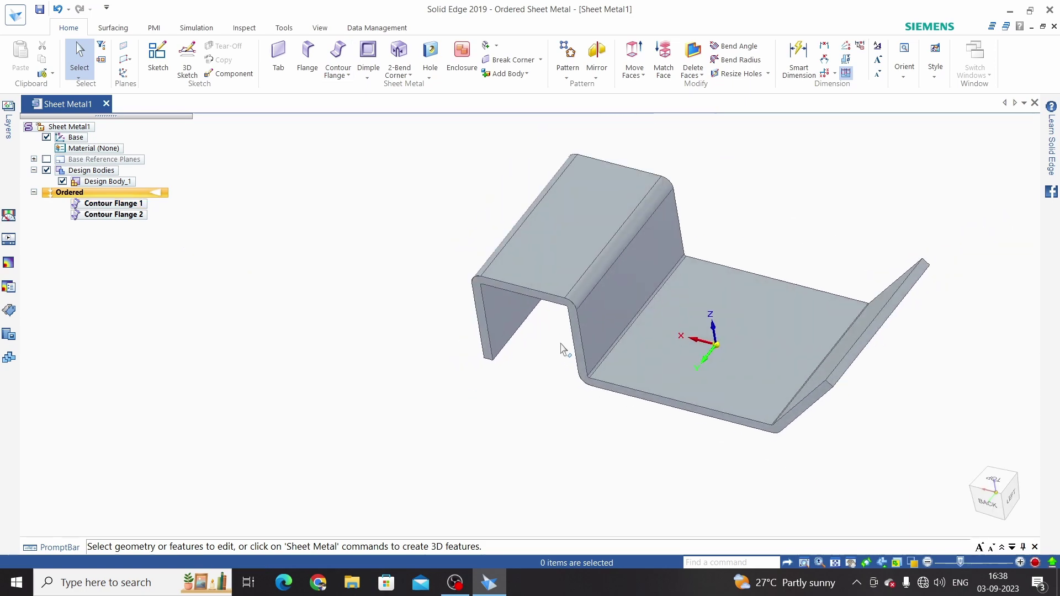
pyautogui.scroll(2, 381, 406)
# Edit Contour Flange 1's definition and set its bend radius option to 3 mm, rebuilding the part.
pyautogui.scroll(3, 409, 402)
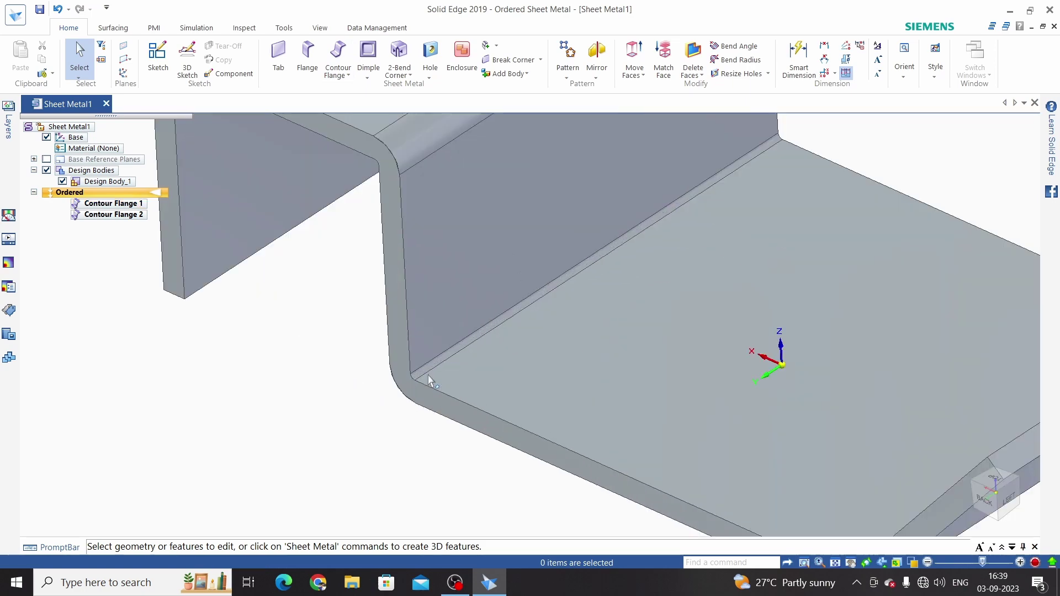
pyautogui.scroll(-3, 415, 386)
pyautogui.scroll(-1, 424, 413)
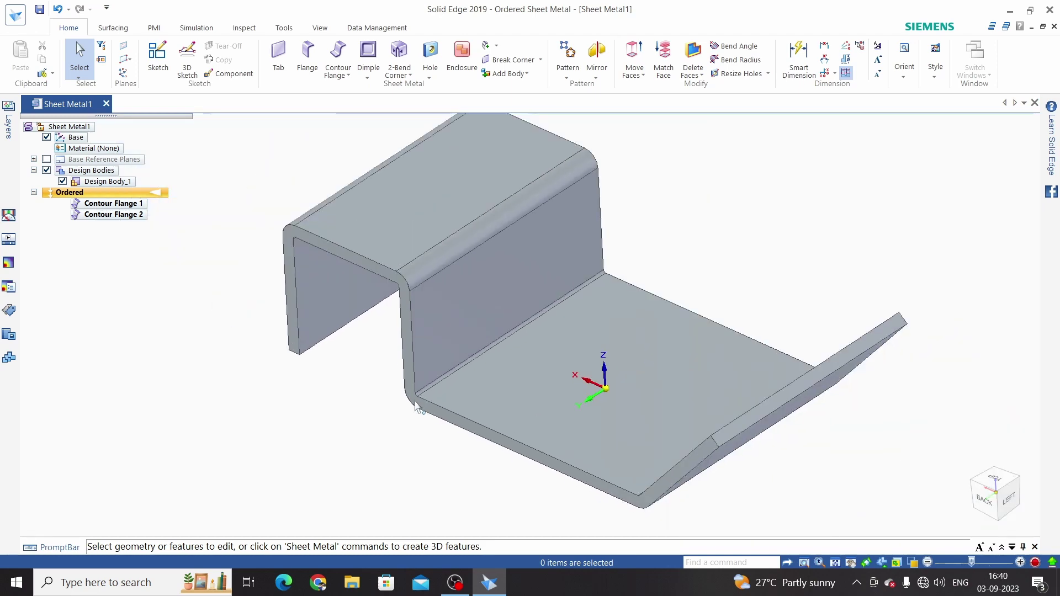
pyautogui.click(120, 210)
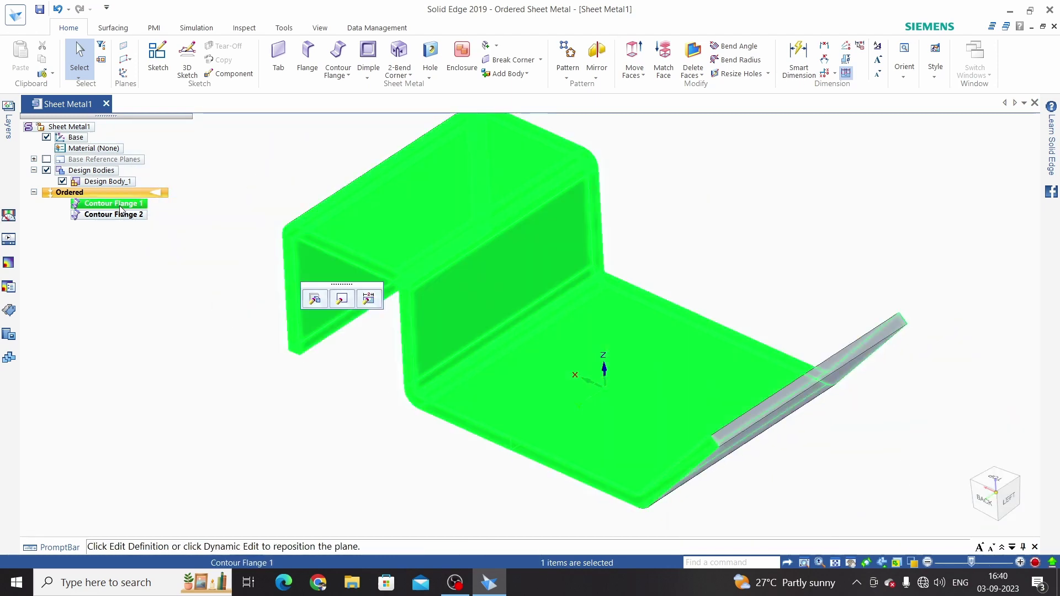
pyautogui.click(315, 300)
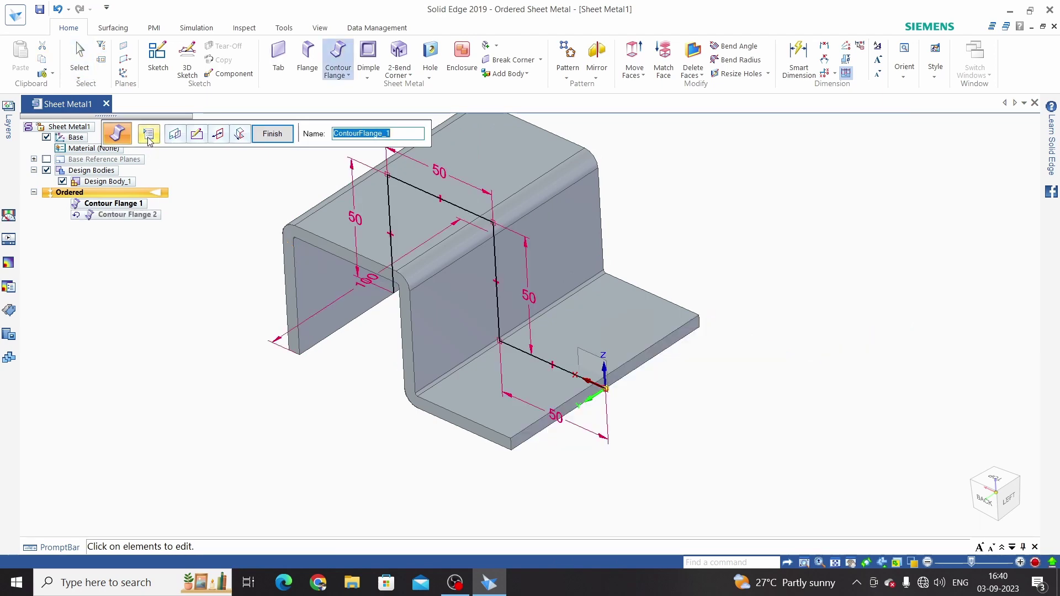
pyautogui.click(149, 135)
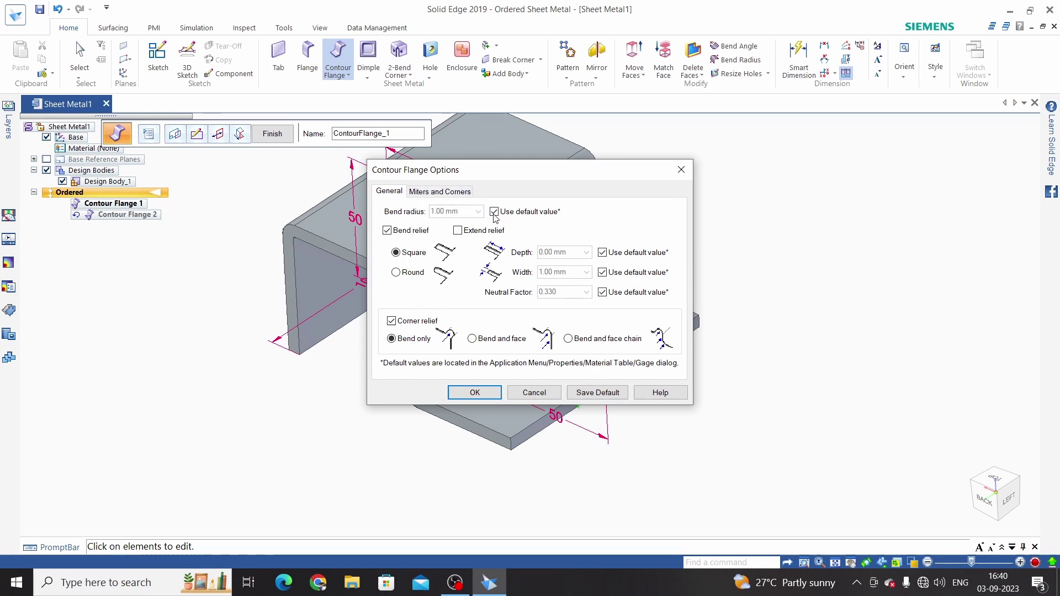
pyautogui.doubleClick(461, 212)
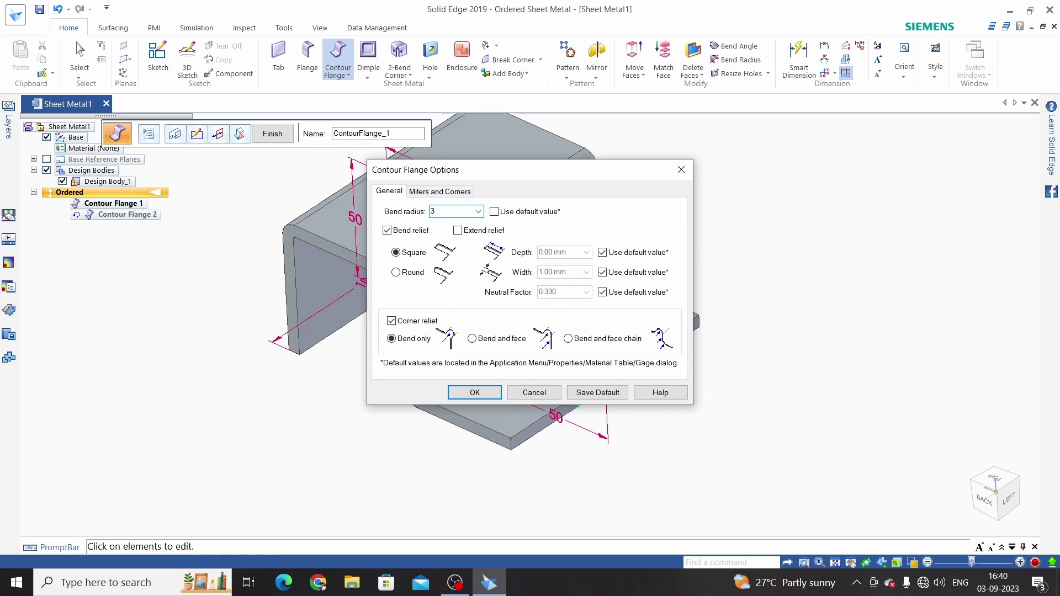
pyautogui.write('3')
pyautogui.press('Return')
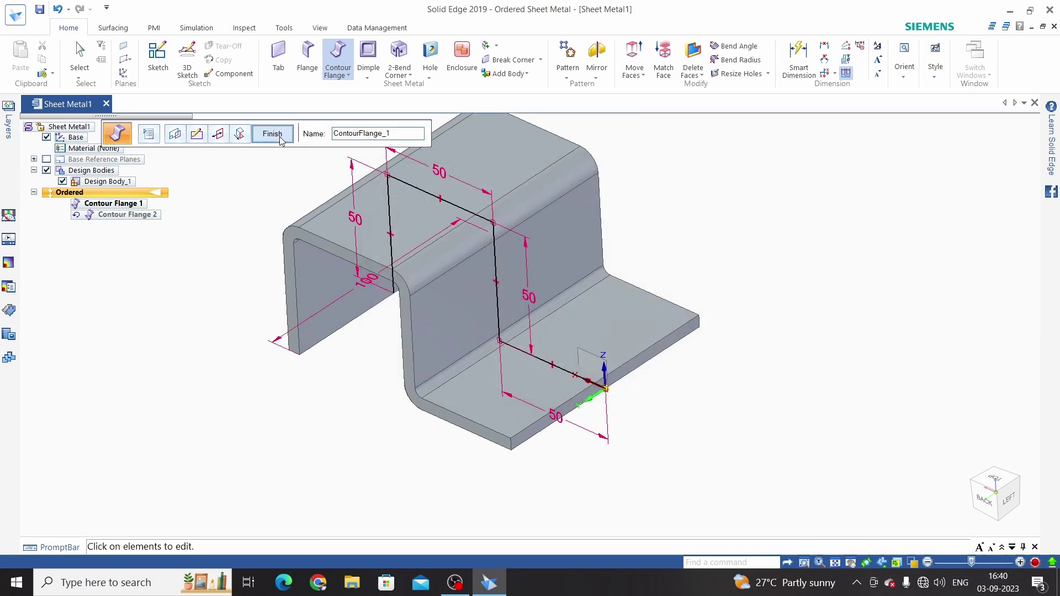
pyautogui.click(281, 138)
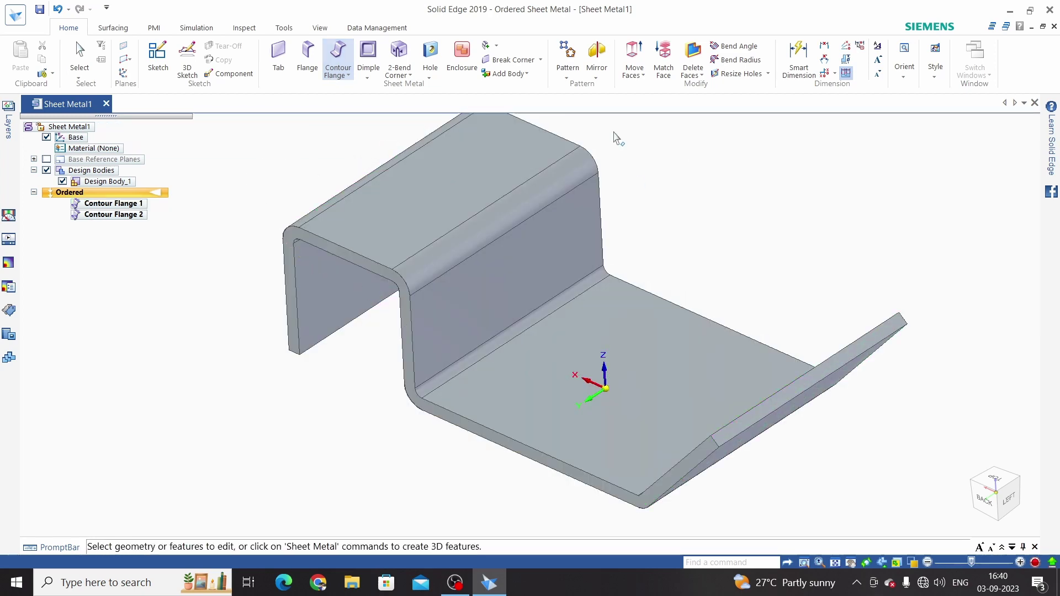
pyautogui.click(799, 60)
pyautogui.scroll(2, 414, 396)
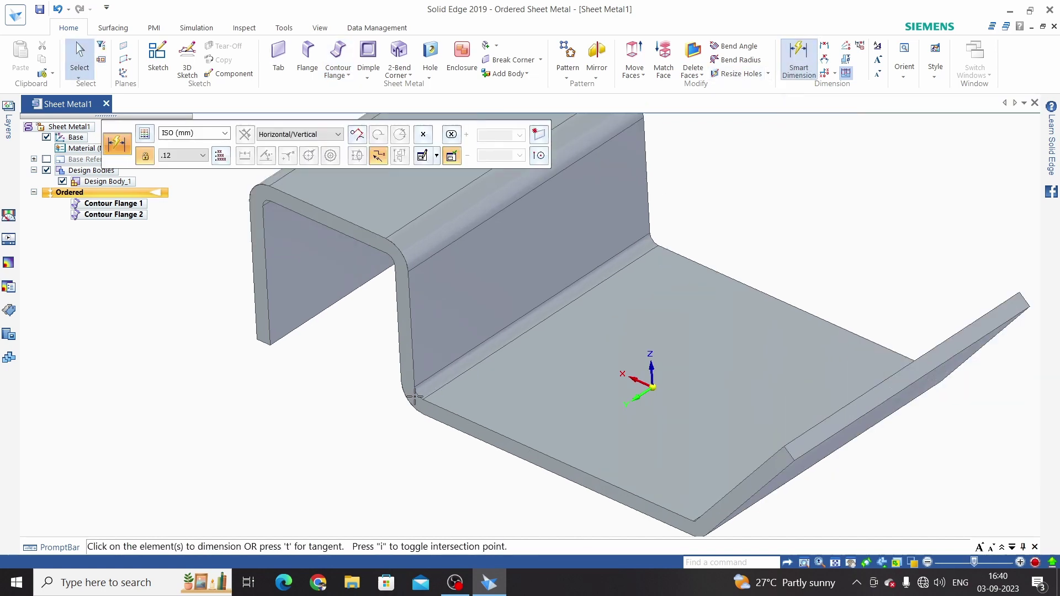
pyautogui.scroll(1, 415, 397)
pyautogui.click(418, 394)
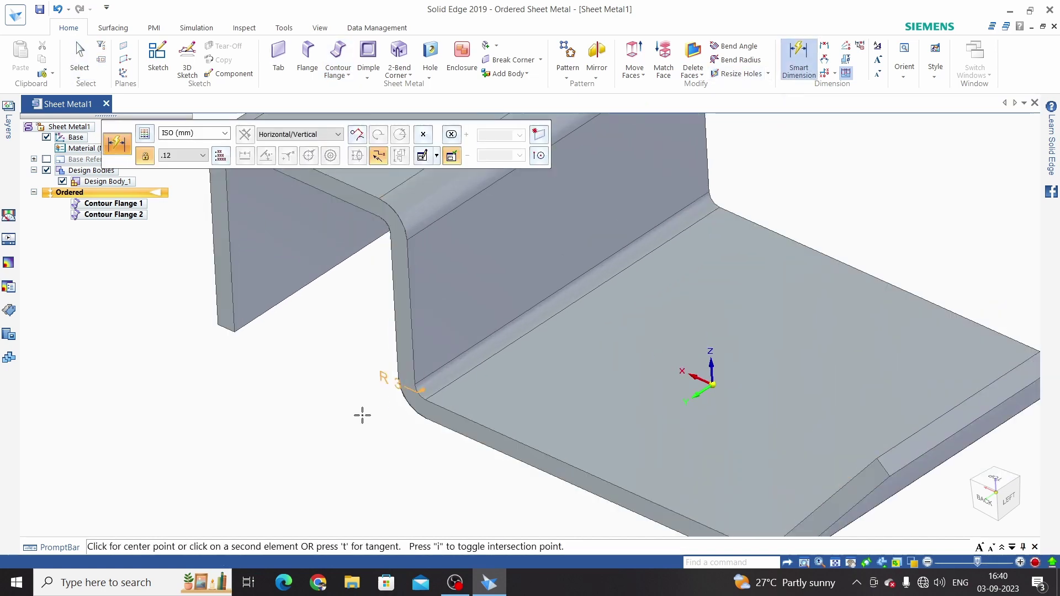
pyautogui.press('Escape')
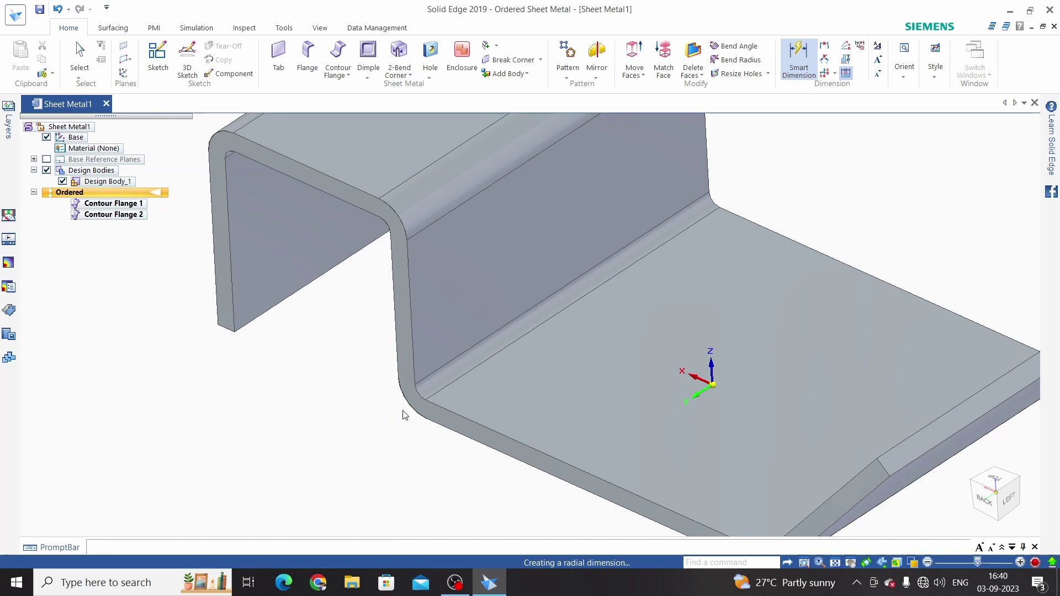
pyautogui.press('Escape')
pyautogui.hotkey('ctrl', 'shift', 'a')
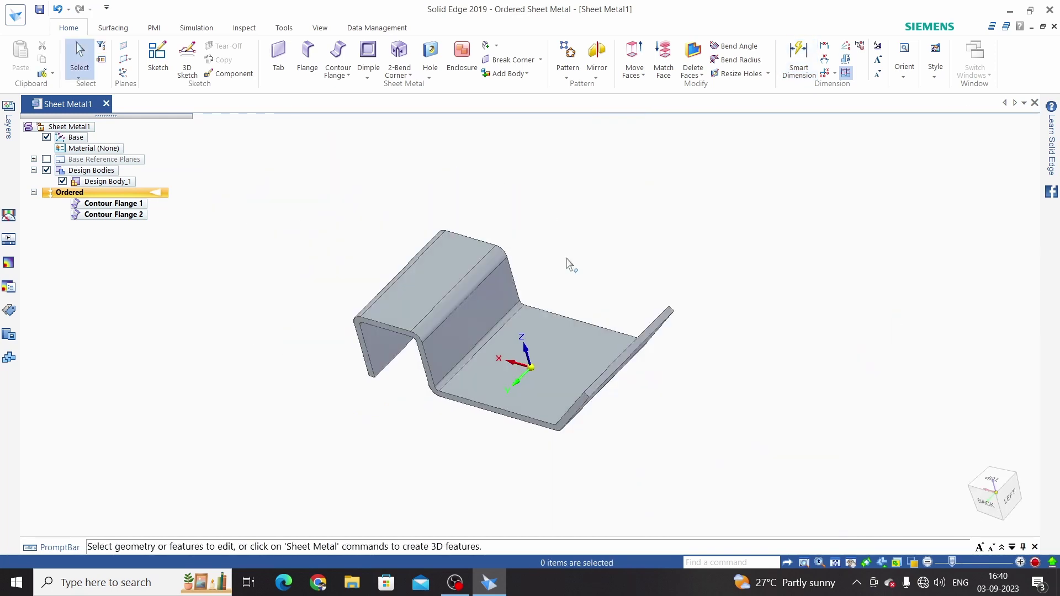